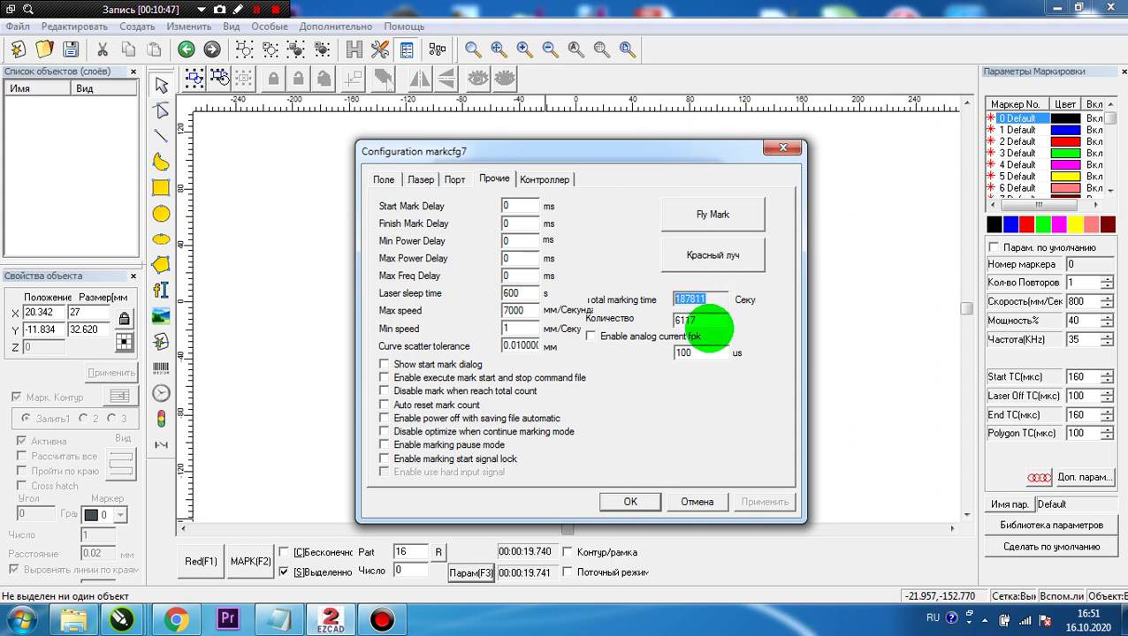
Step: Review the marked-part count and the red beam's speed, offset and coefficient settings in the configuration, keeping the values as they are
drag(704, 321, 663, 315)
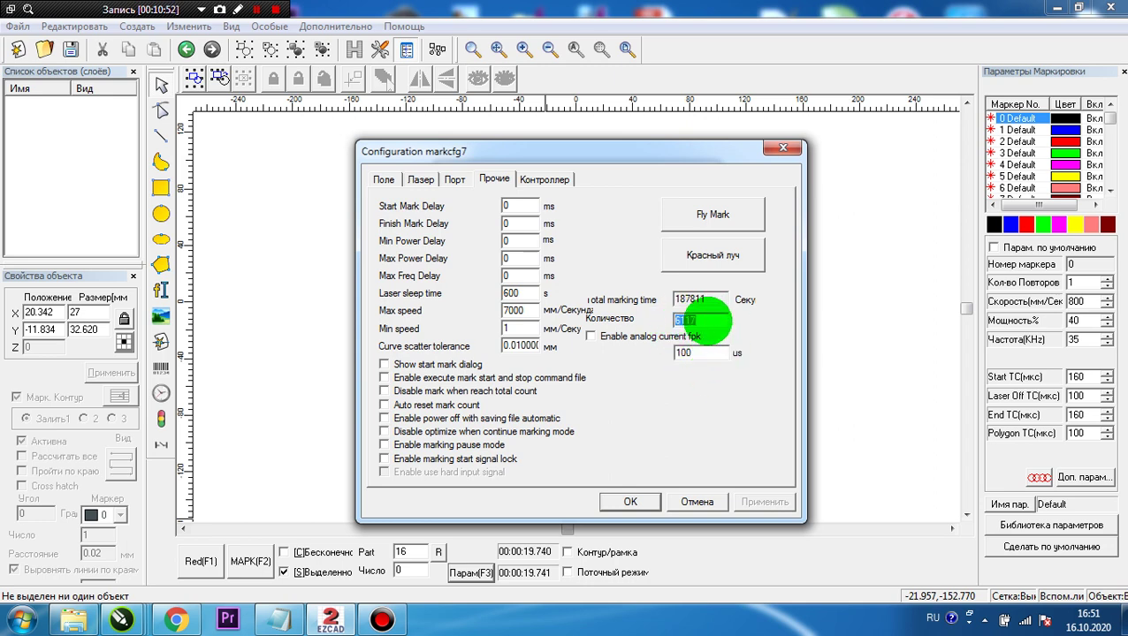
drag(671, 152, 760, 121)
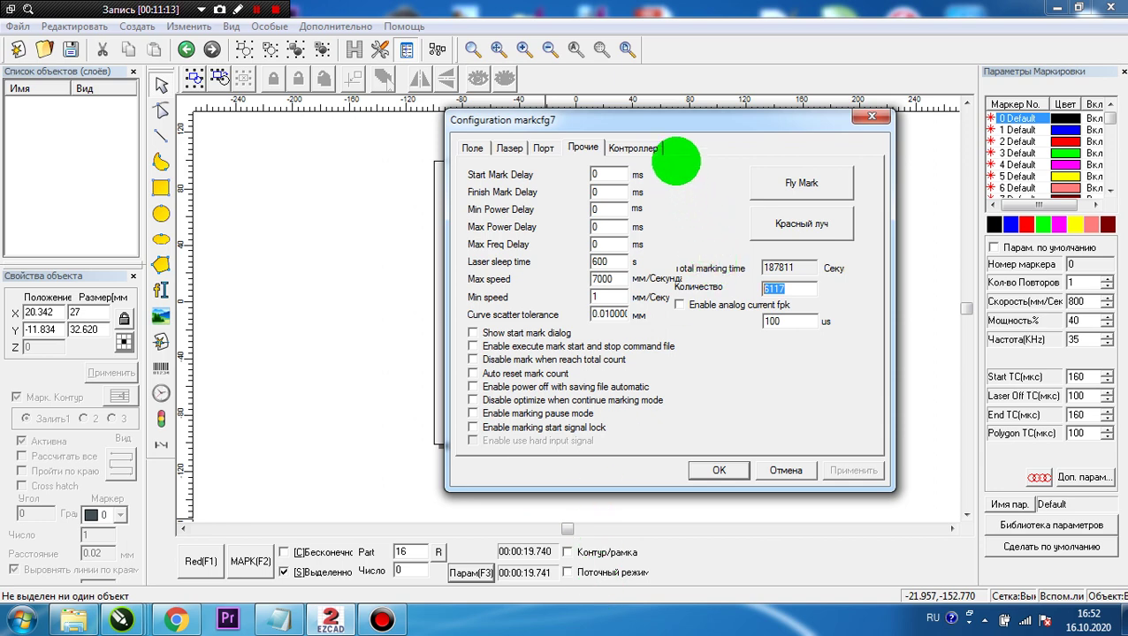
drag(704, 116, 570, 134)
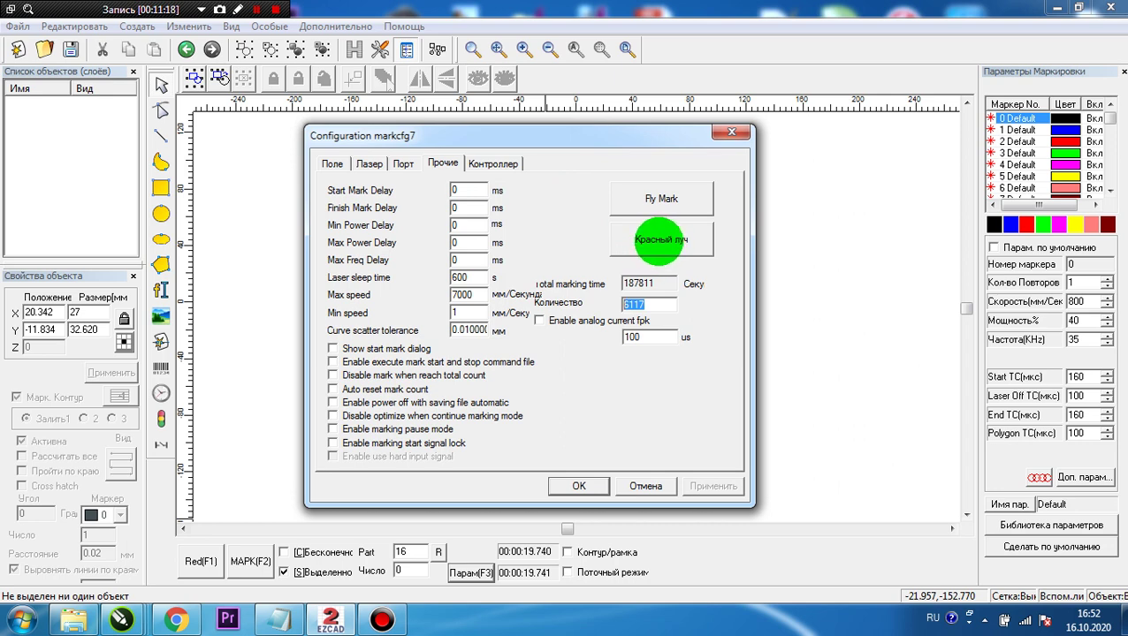
click(658, 239)
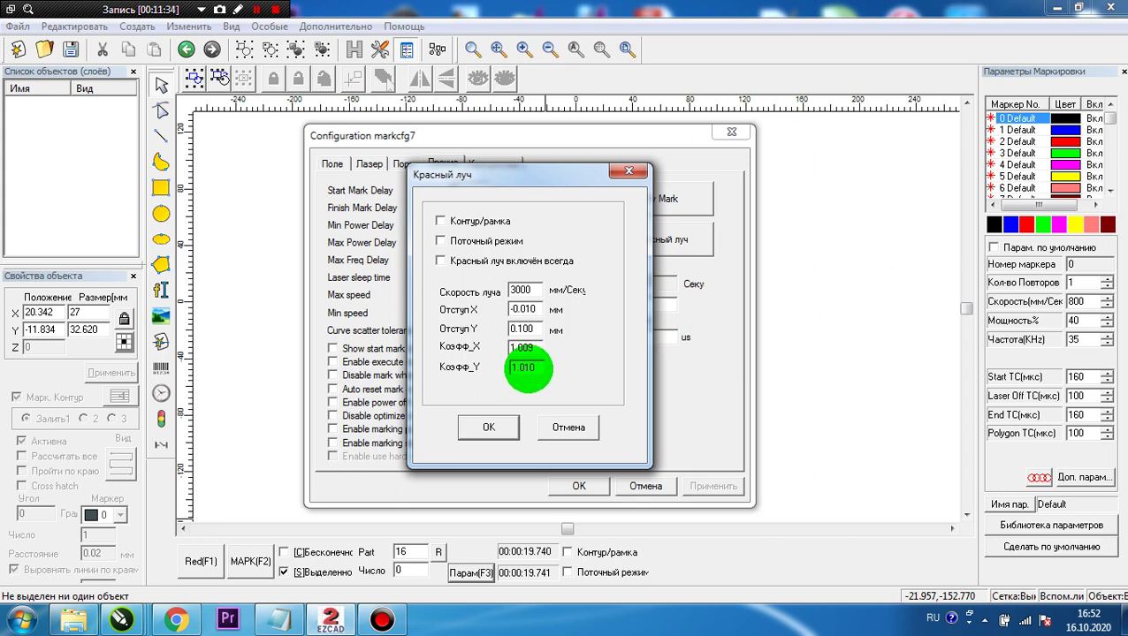
click(524, 367)
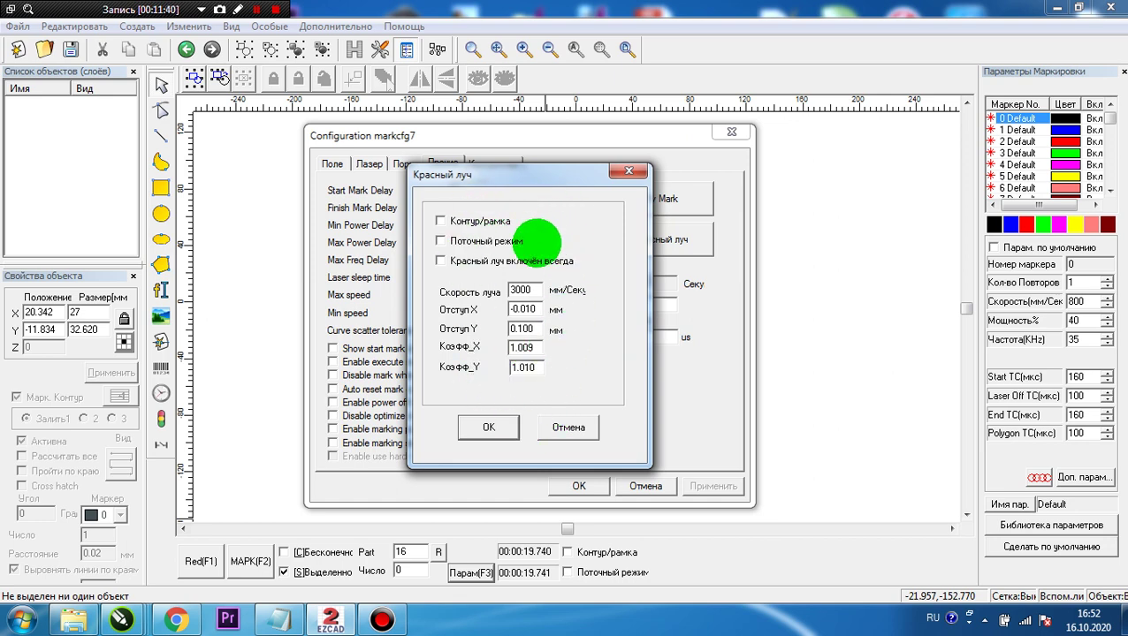
click(487, 427)
click(576, 486)
Step: Draw a square about 62 mm wide, resize it to 100 × 100 mm and centre it on the work field's origin
click(161, 187)
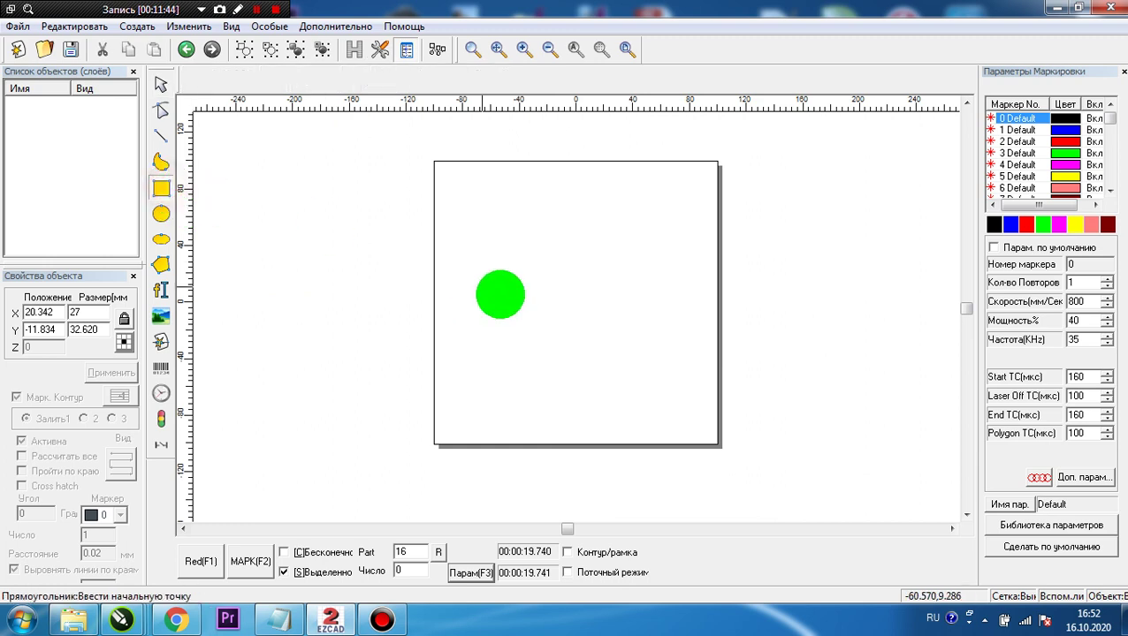
drag(536, 258, 625, 347)
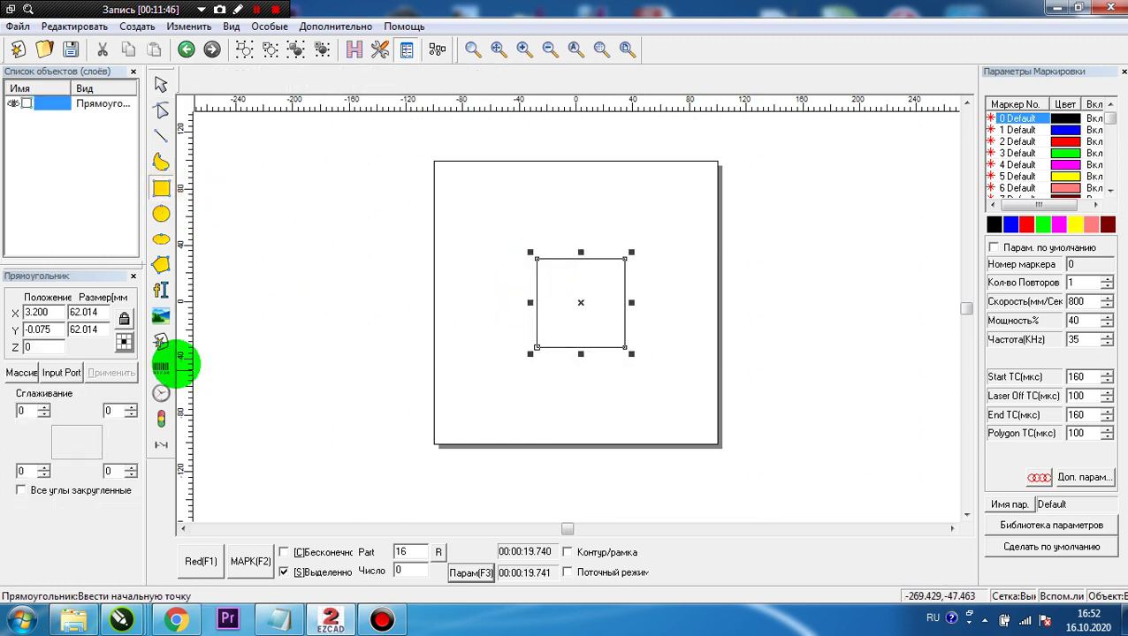
double_click(93, 313)
text(100)
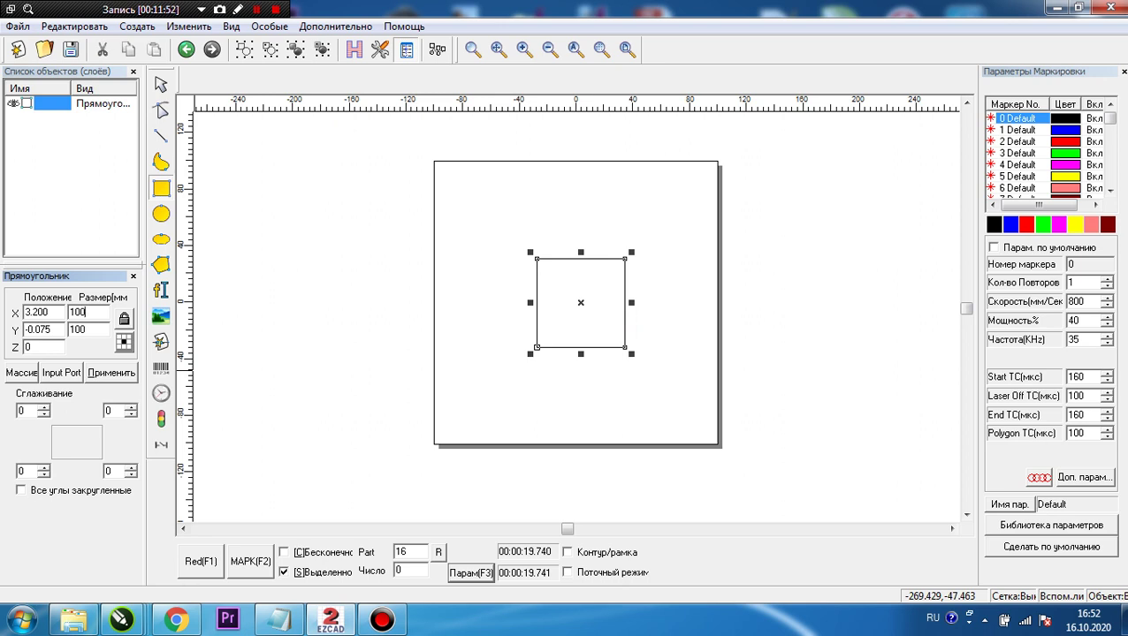
key(Return)
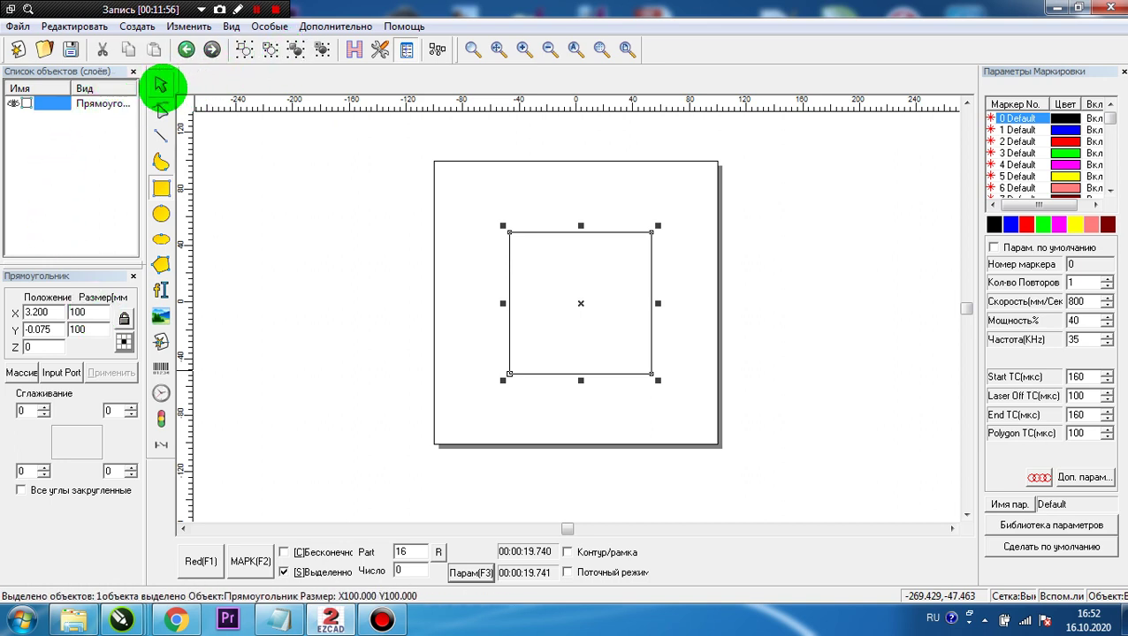
click(160, 84)
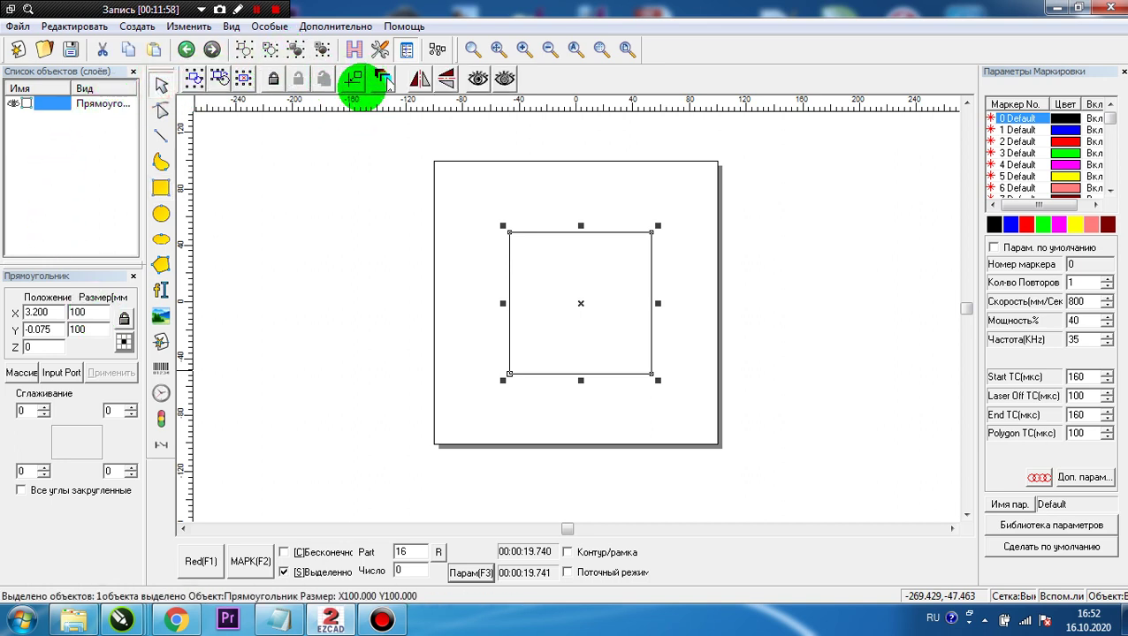
click(354, 80)
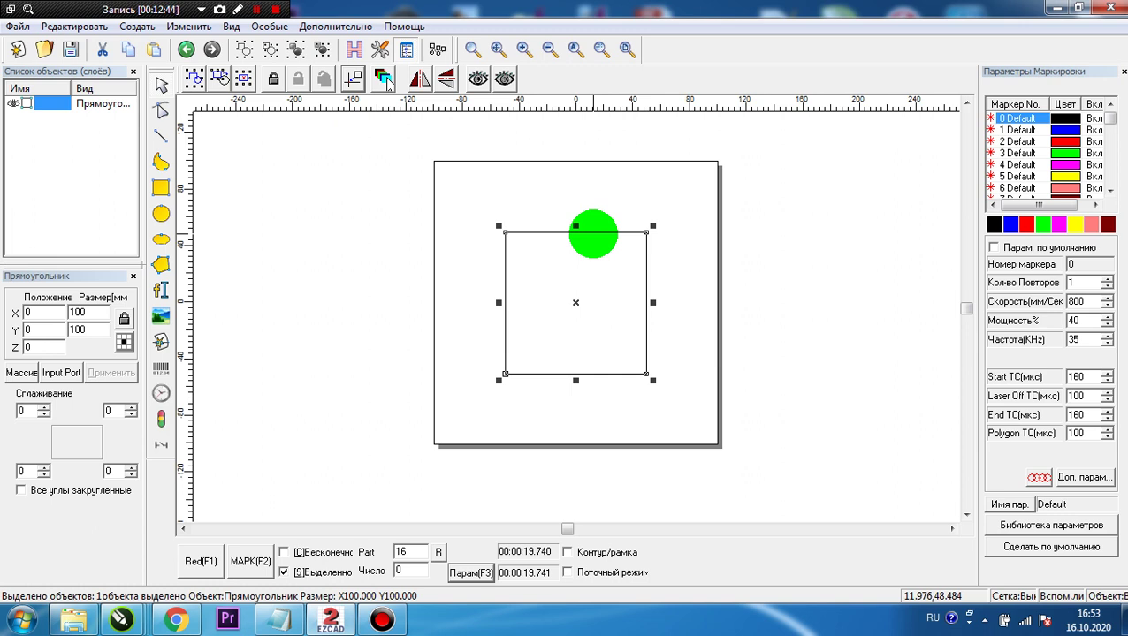
Step: Delete the centred square, undo the deletion, and draw an overlapping rectangle about 98 × 101 mm, slightly offset, with the red marker 2
key(Delete)
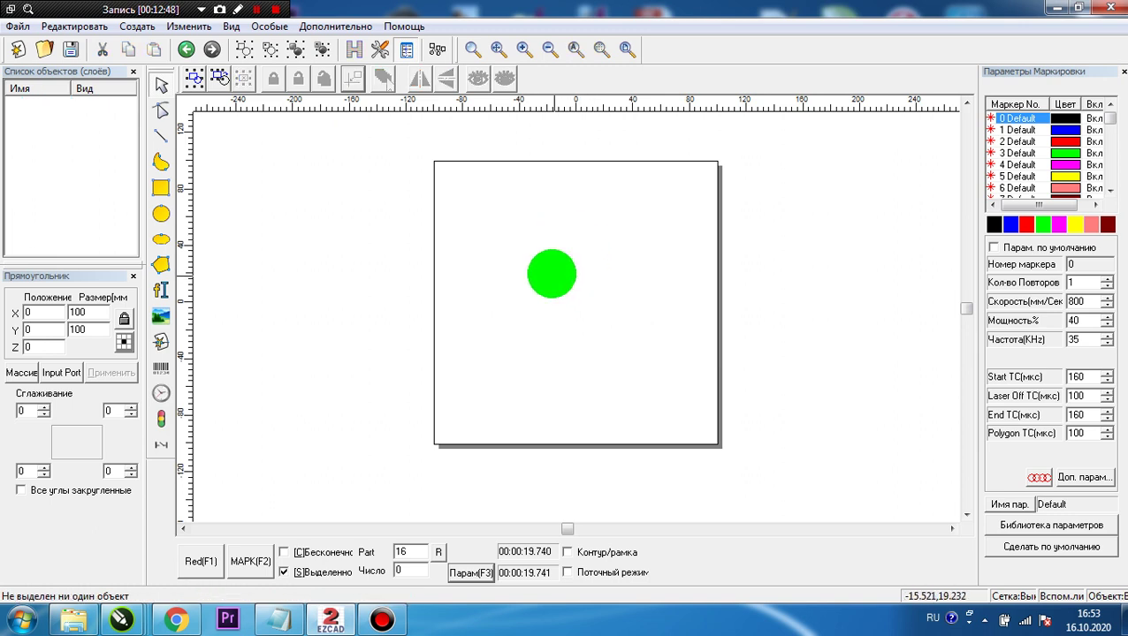
key(ctrl+z)
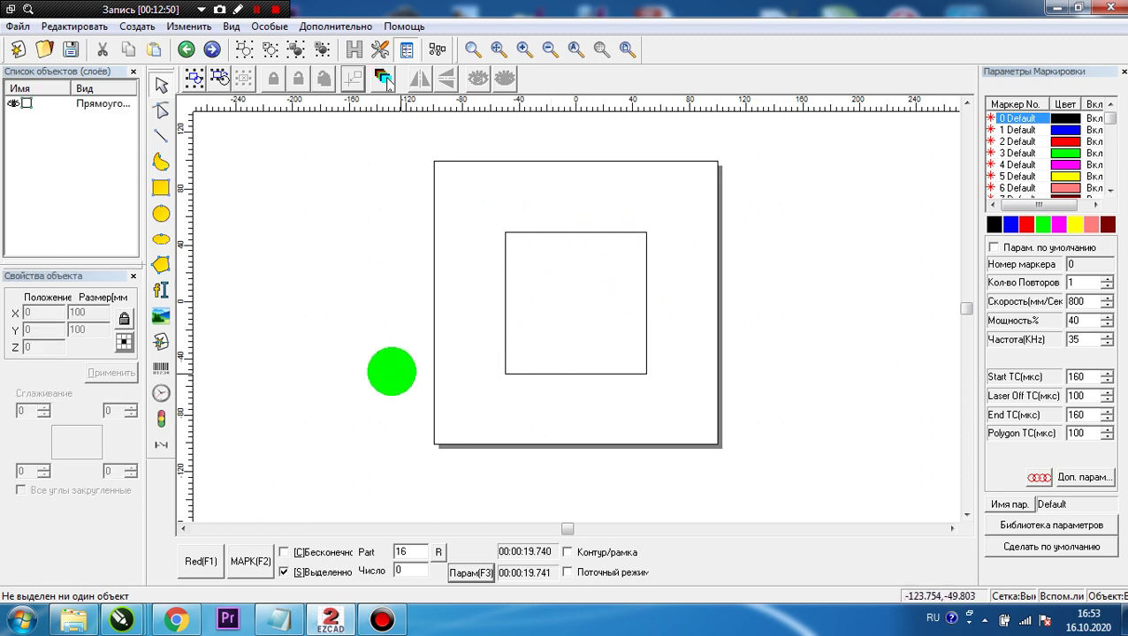
click(161, 187)
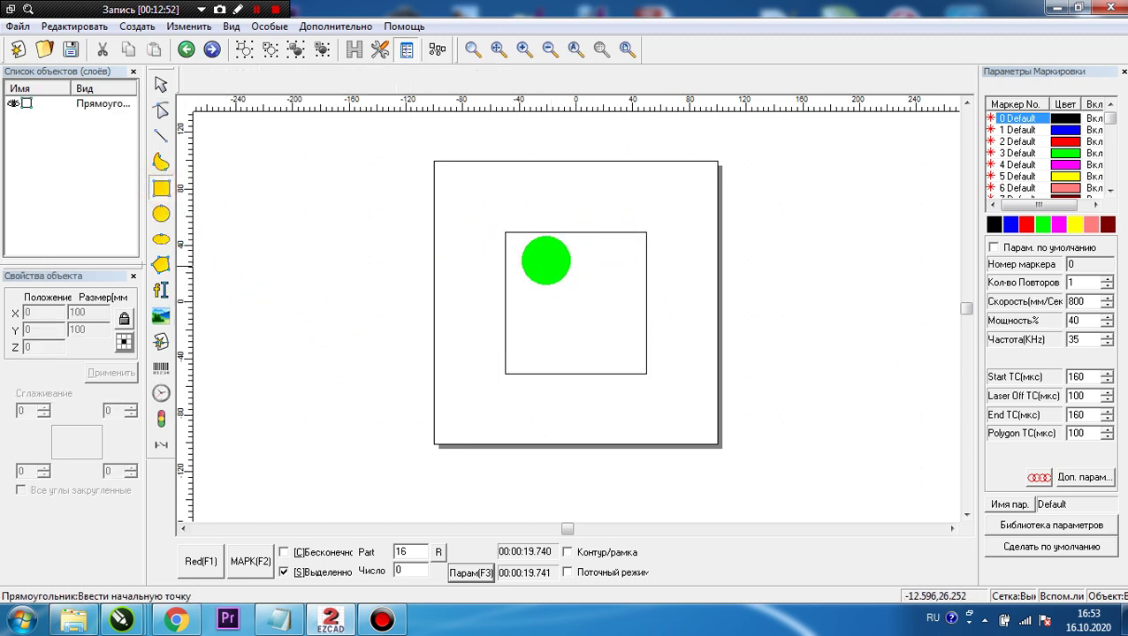
drag(514, 239, 653, 381)
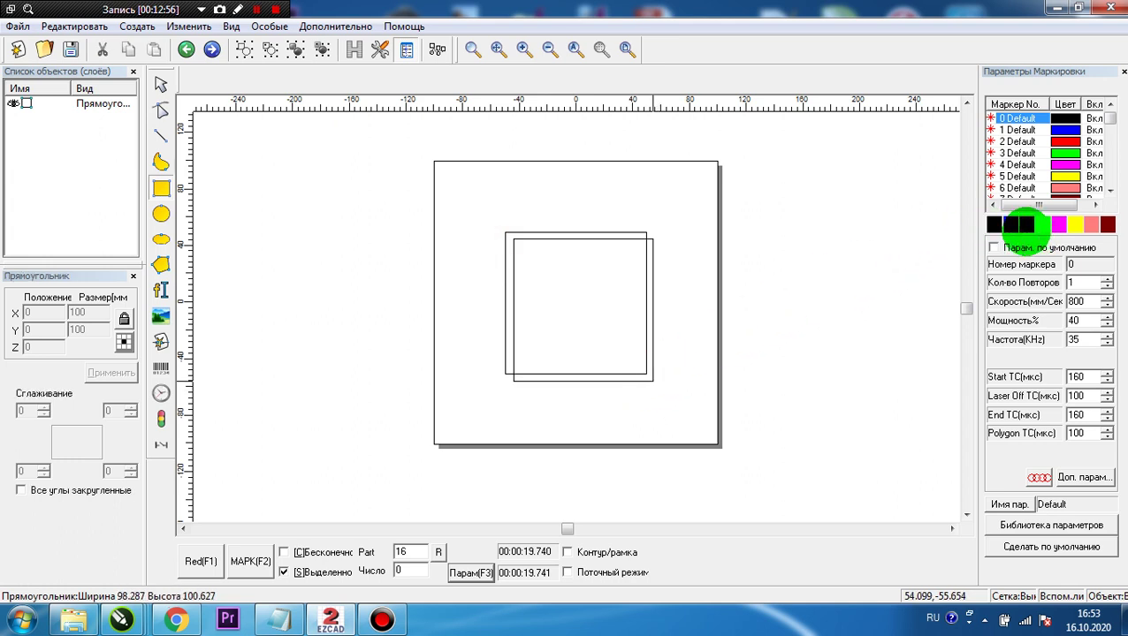
click(1026, 224)
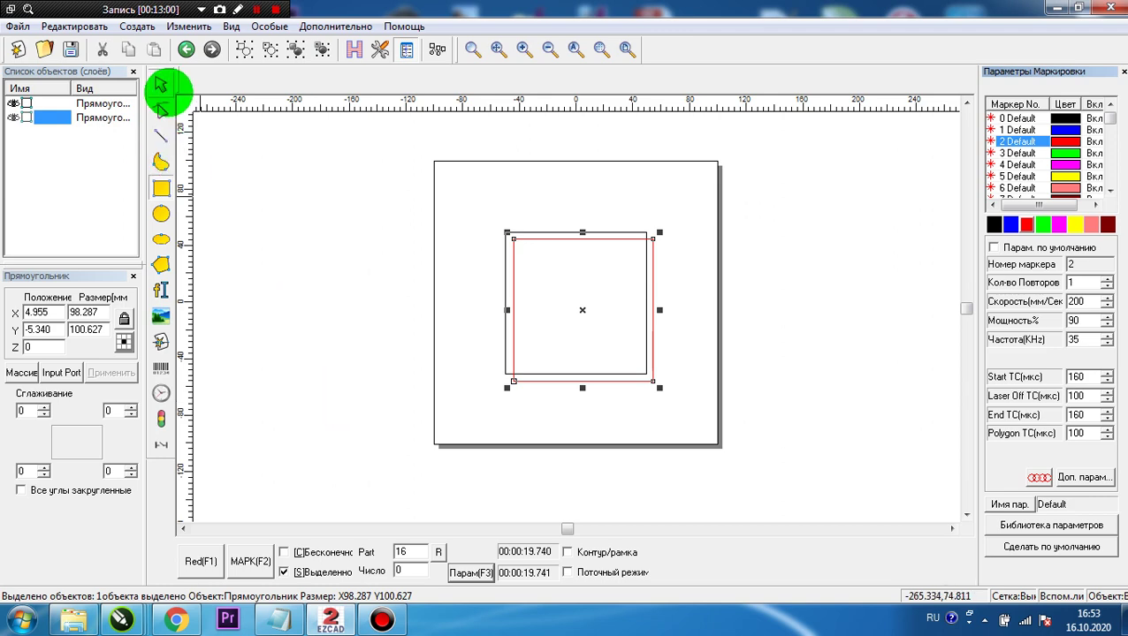
click(162, 86)
Step: Check the red beam's X and Y offsets and coefficients in the marking configuration, then close it
key(F3)
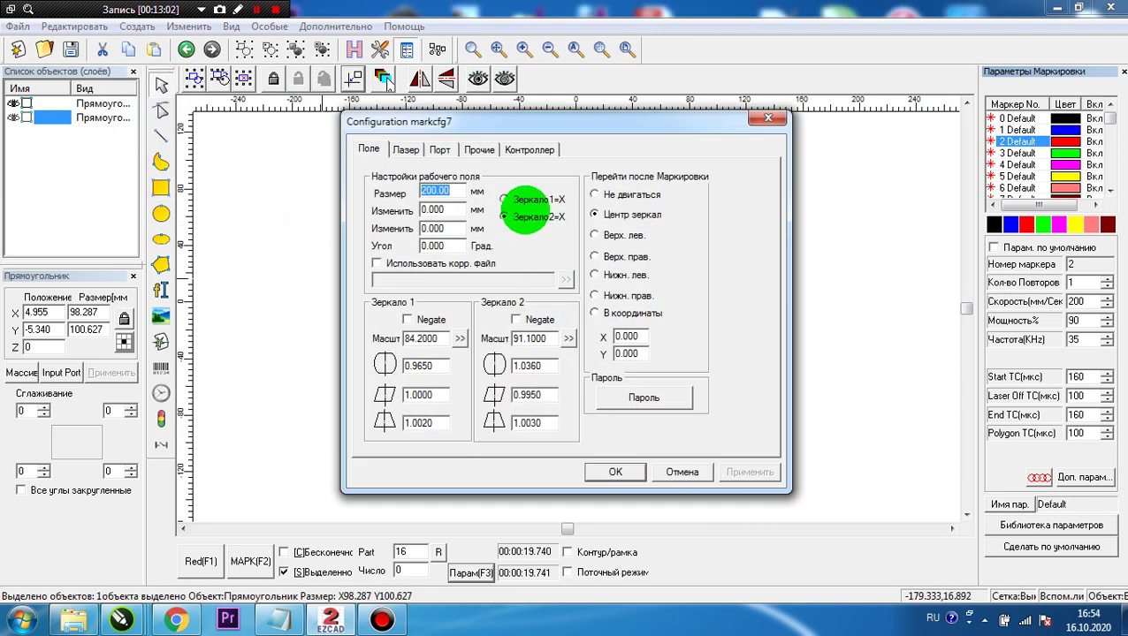
click(474, 150)
click(670, 221)
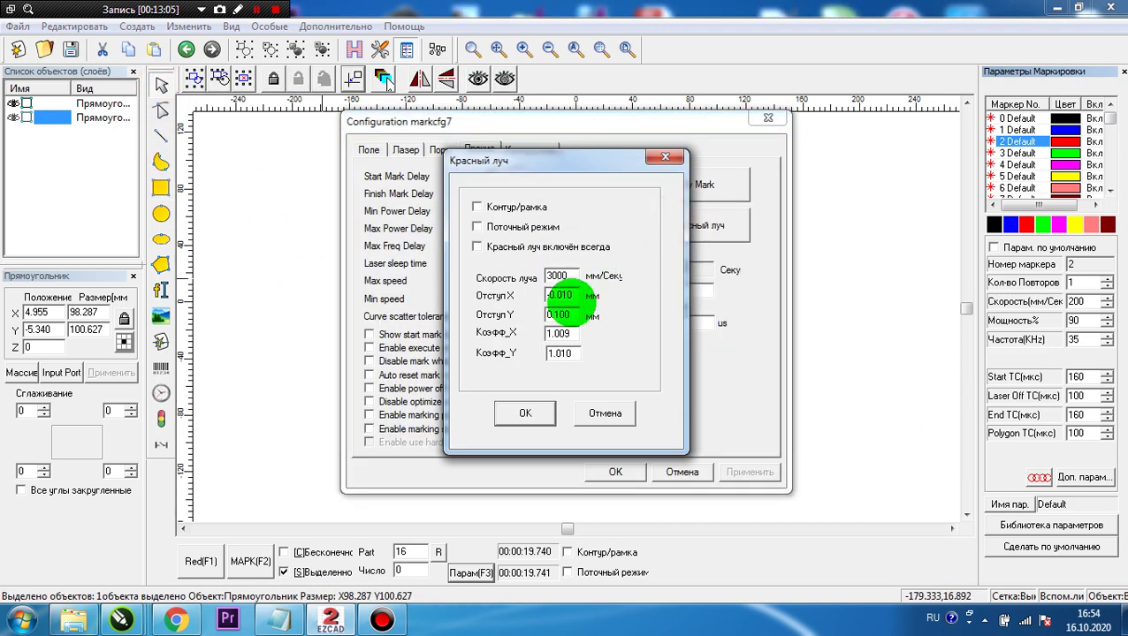
click(669, 158)
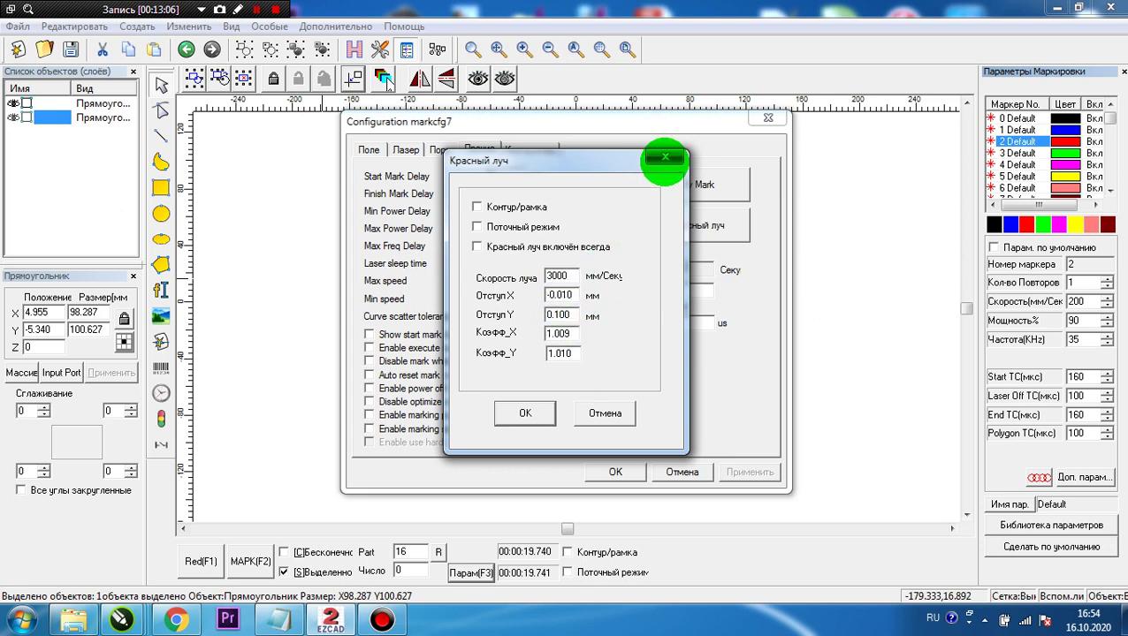
click(617, 471)
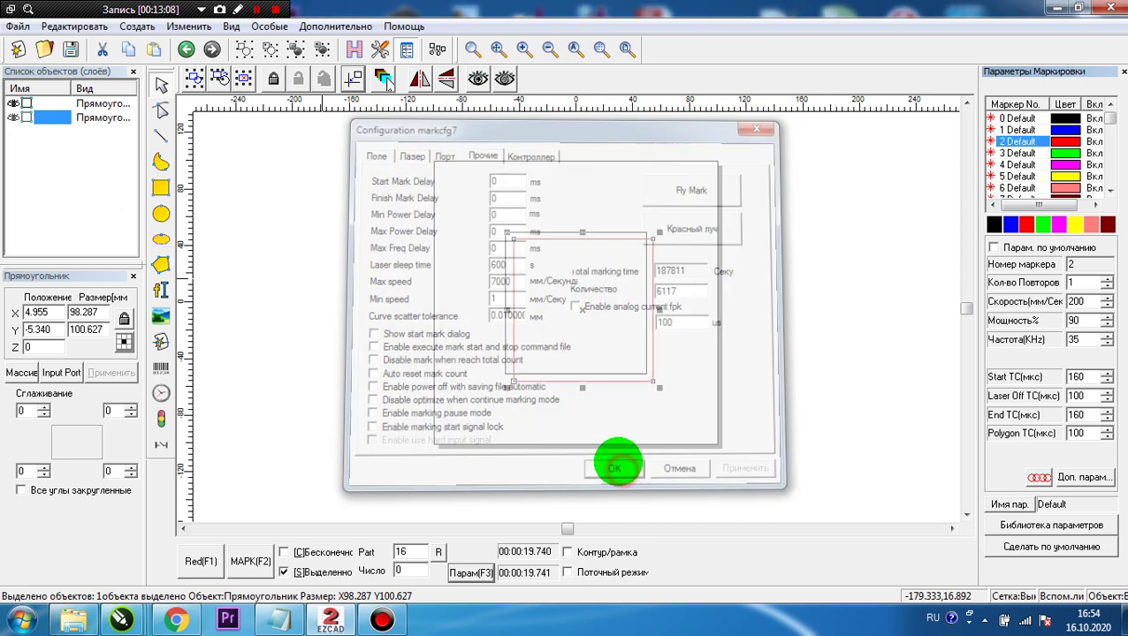
Step: Delete the red rectangle and the black 100 mm square from the work field
click(667, 385)
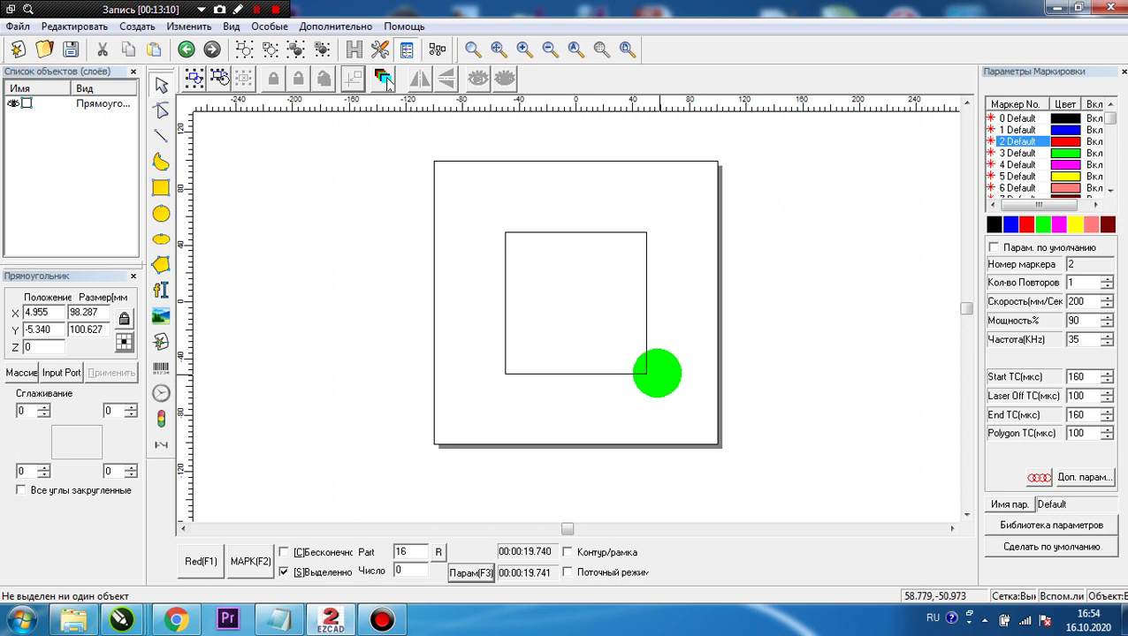
key(ctrl+a)
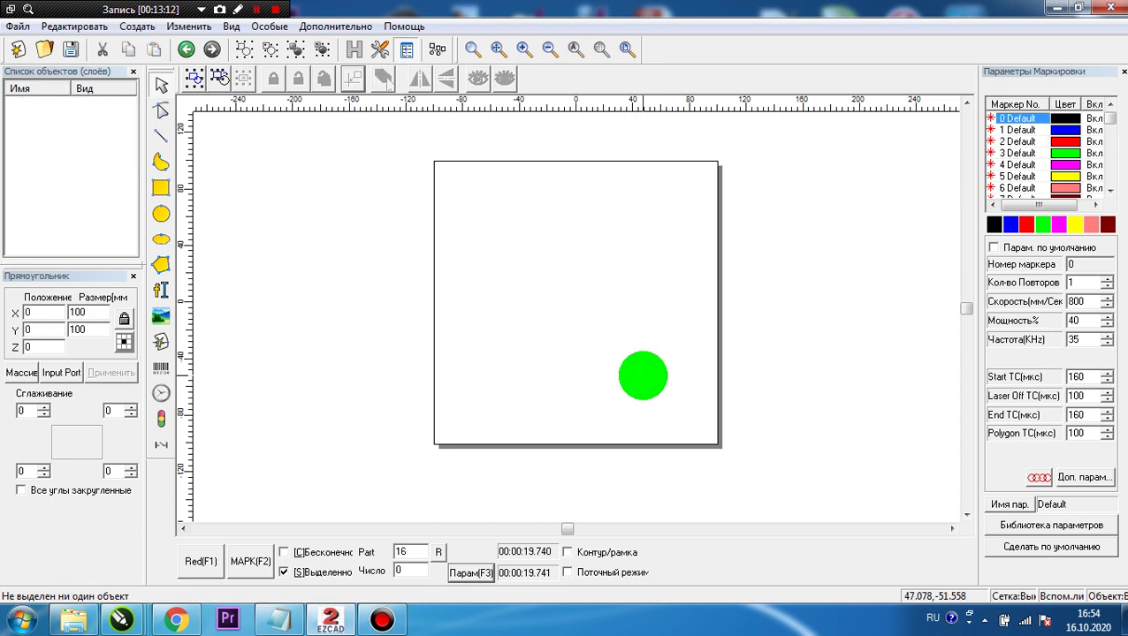
key(Delete)
Step: Draw a square about 19 mm wide near the field's centre and set its size to 8 × 8 mm
scroll(536, 285, up, 2)
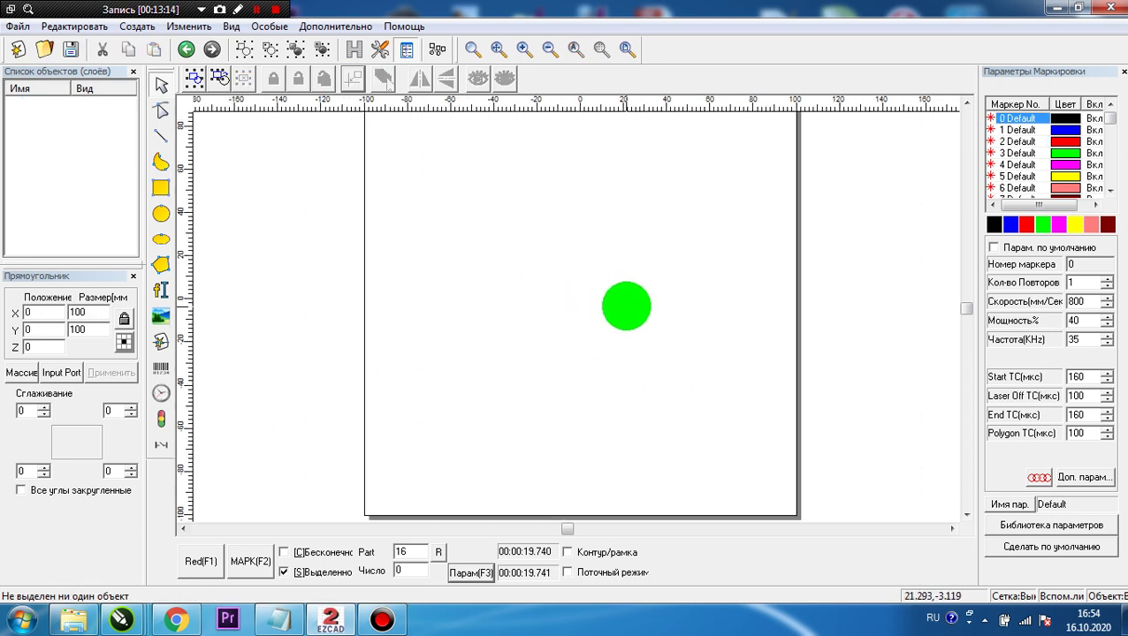
scroll(626, 306, up, 2)
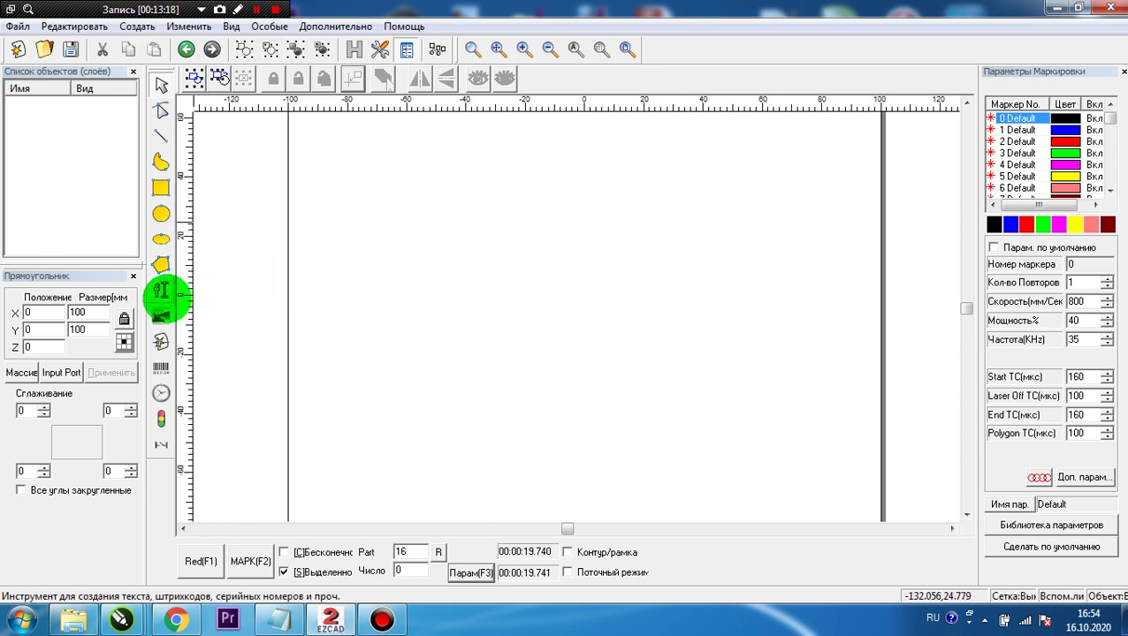
click(161, 188)
drag(556, 306, 605, 353)
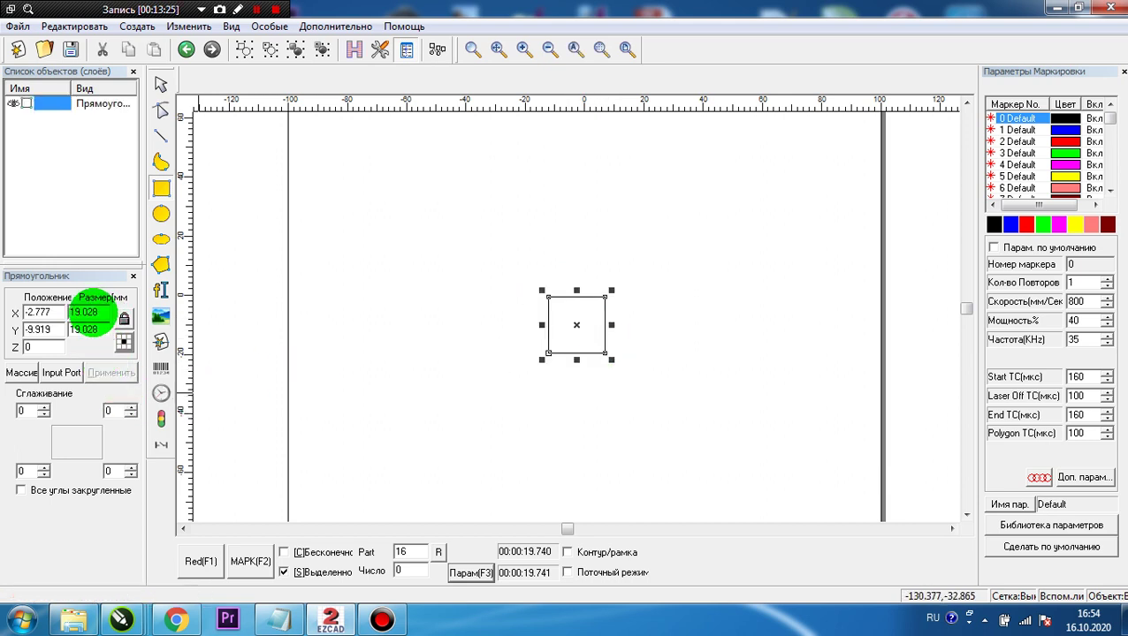
double_click(84, 312)
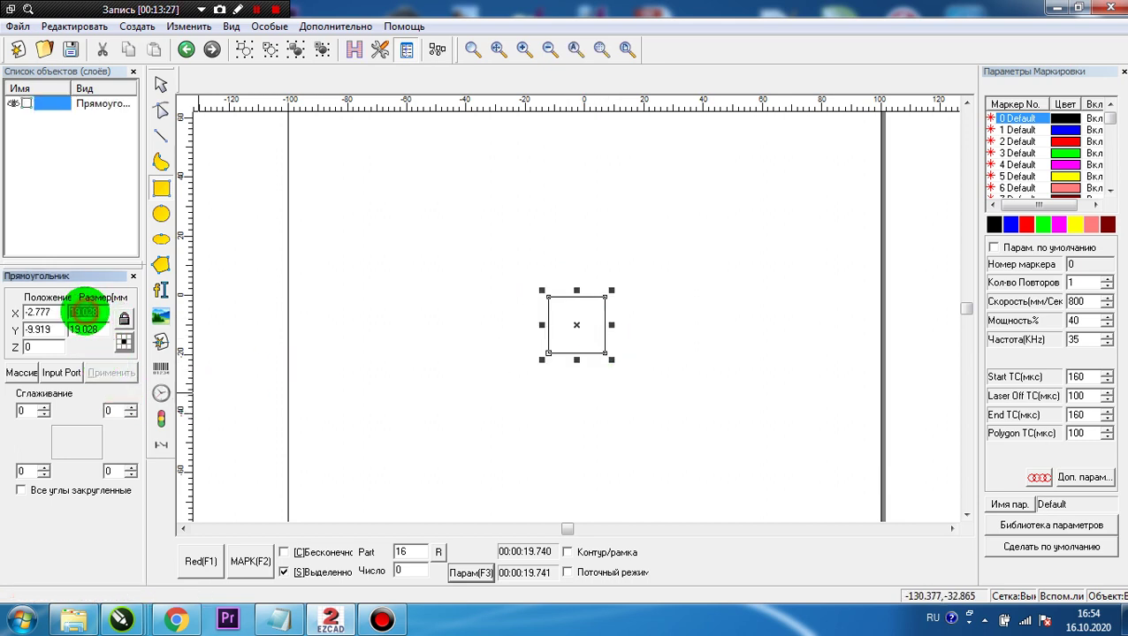
text(8)
key(Return)
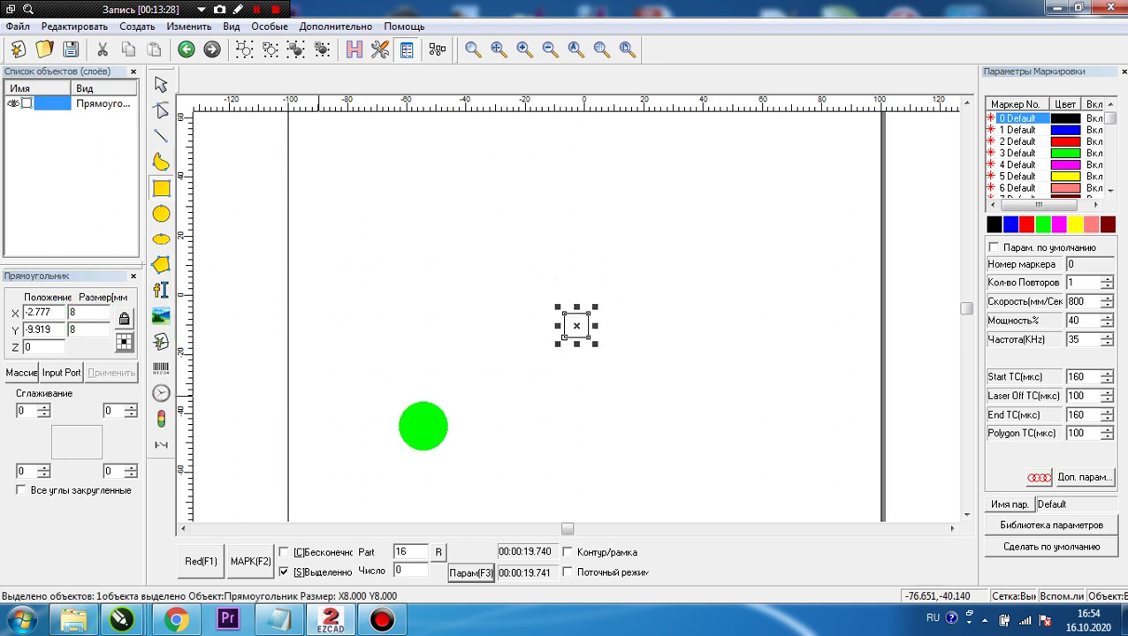
Step: Centre the 8 mm square on the work field's origin
scroll(597, 342, up, 5)
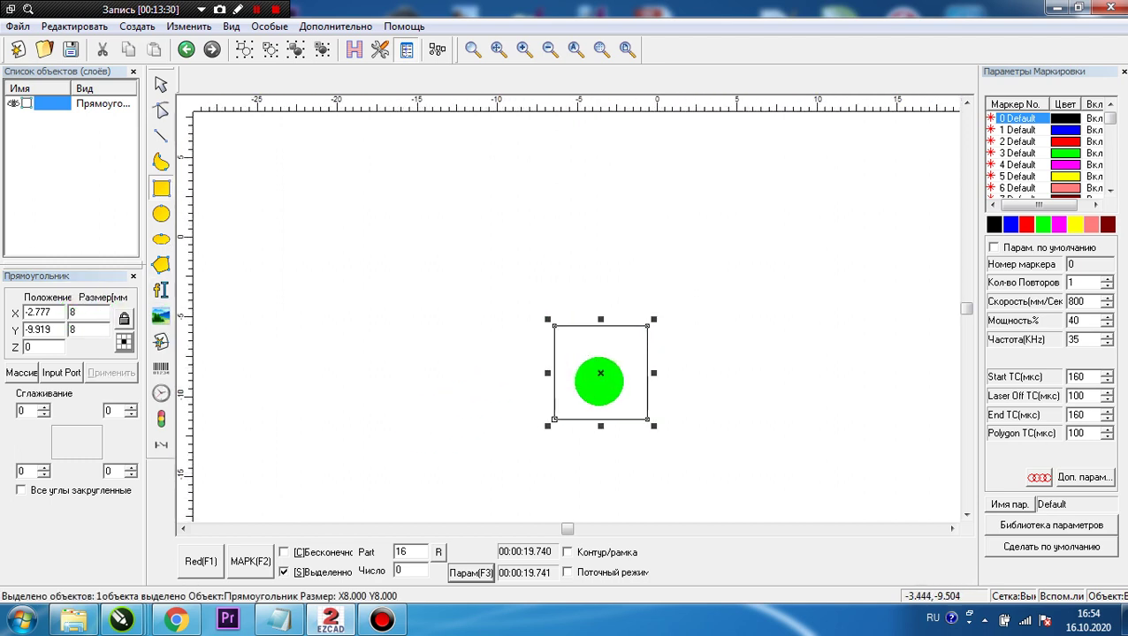
click(161, 84)
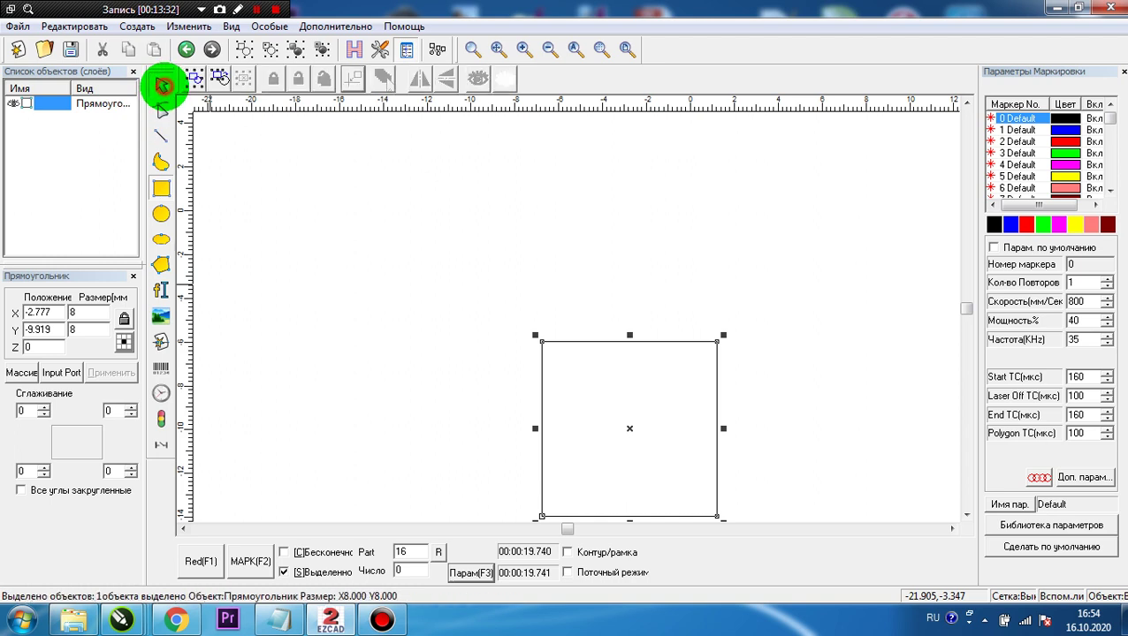
click(352, 78)
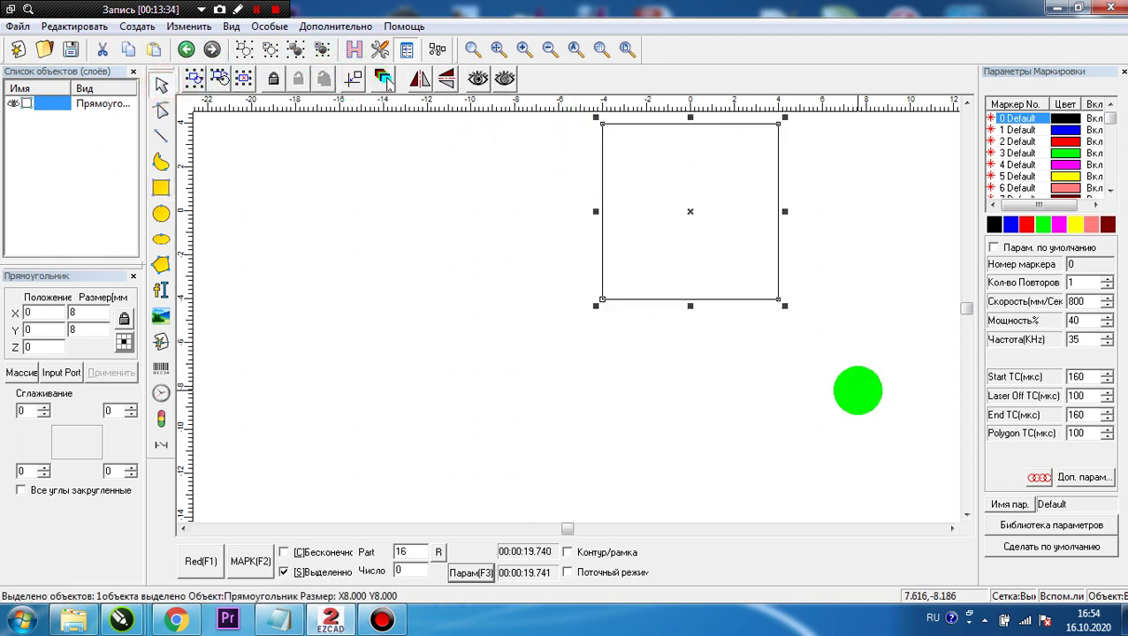
click(965, 103)
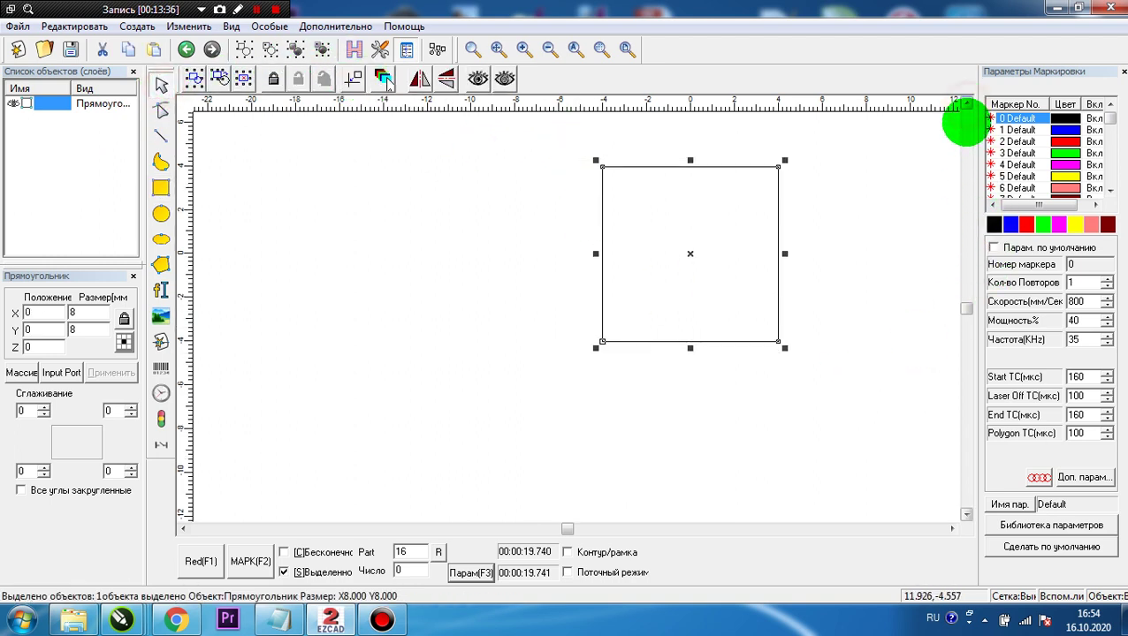
click(966, 104)
click(952, 528)
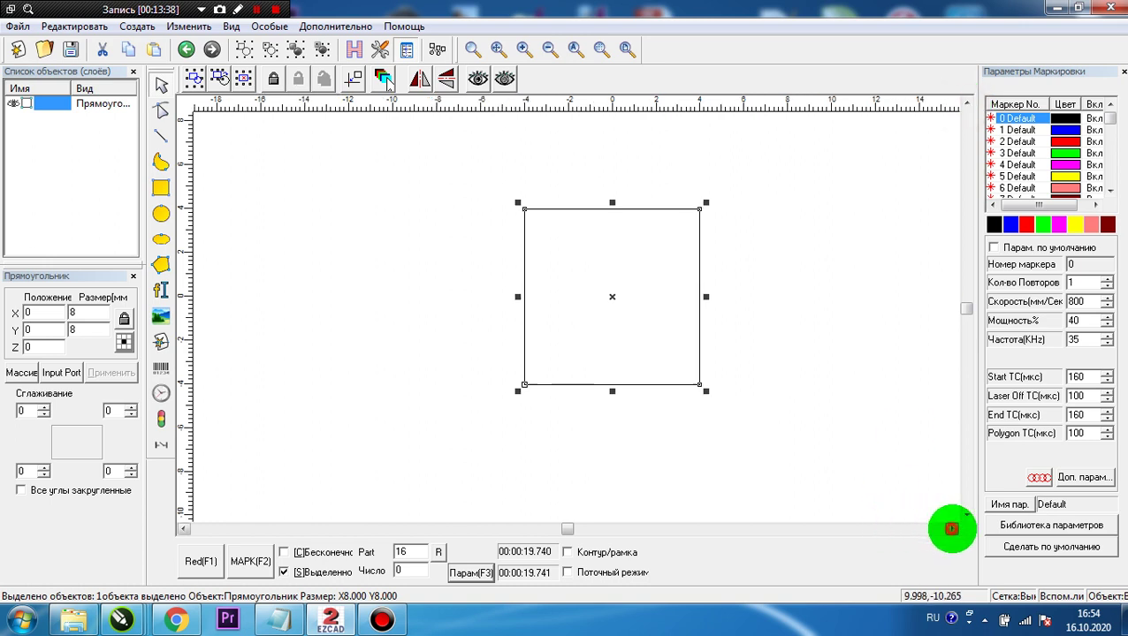
click(952, 529)
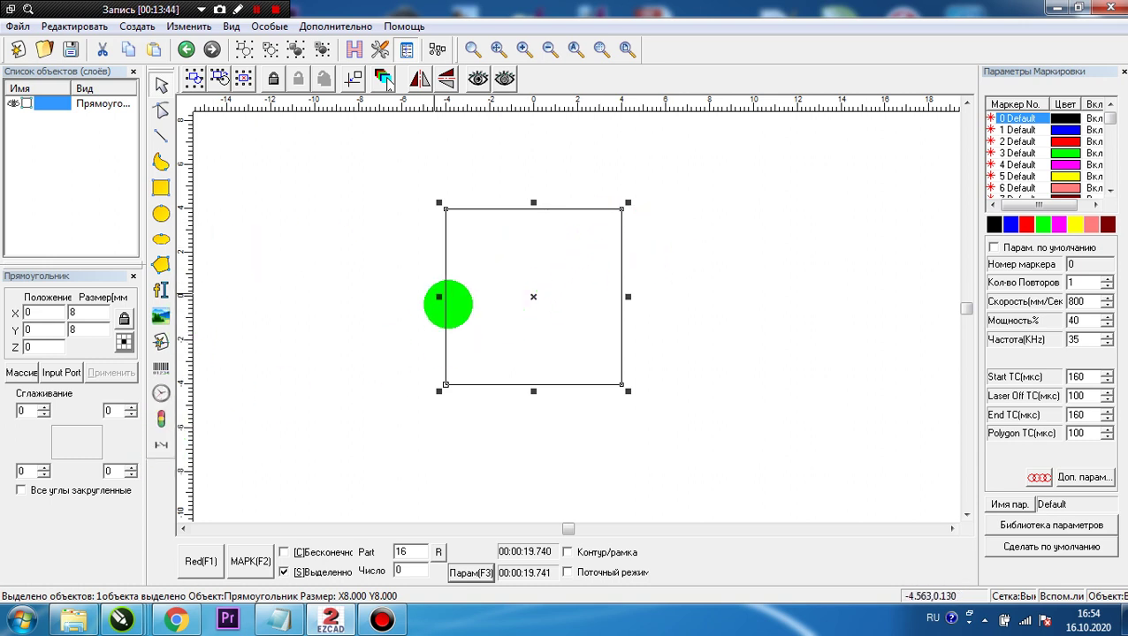
Step: Add a text object below the 8 mm square and set its content to a first name
click(161, 290)
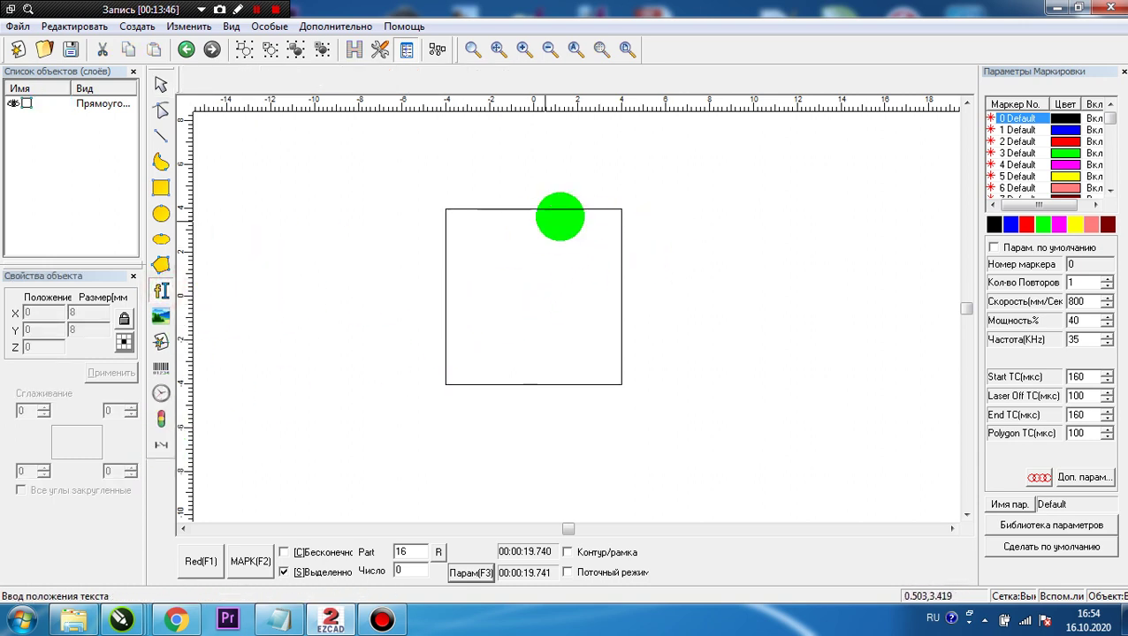
scroll(592, 253, down, 3)
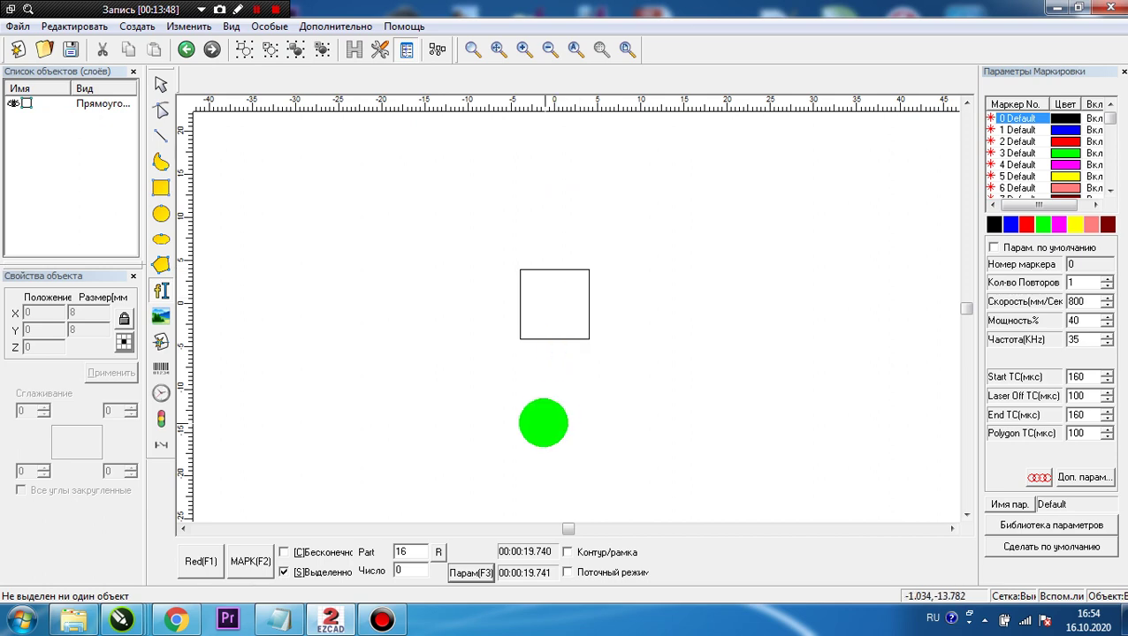
click(509, 402)
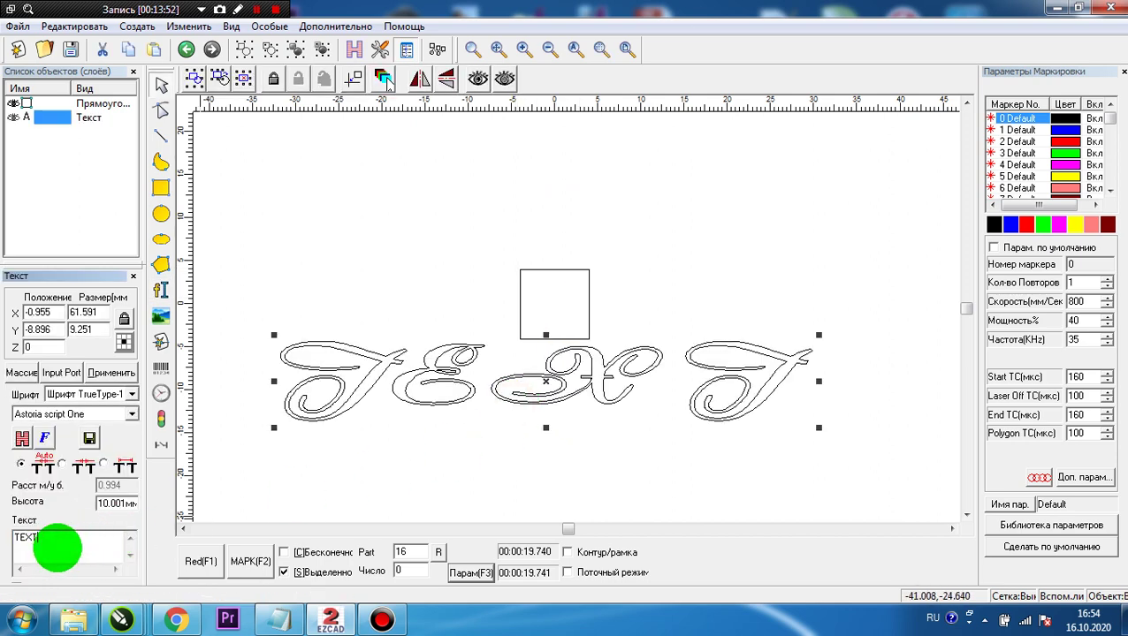
double_click(58, 548)
text(A)
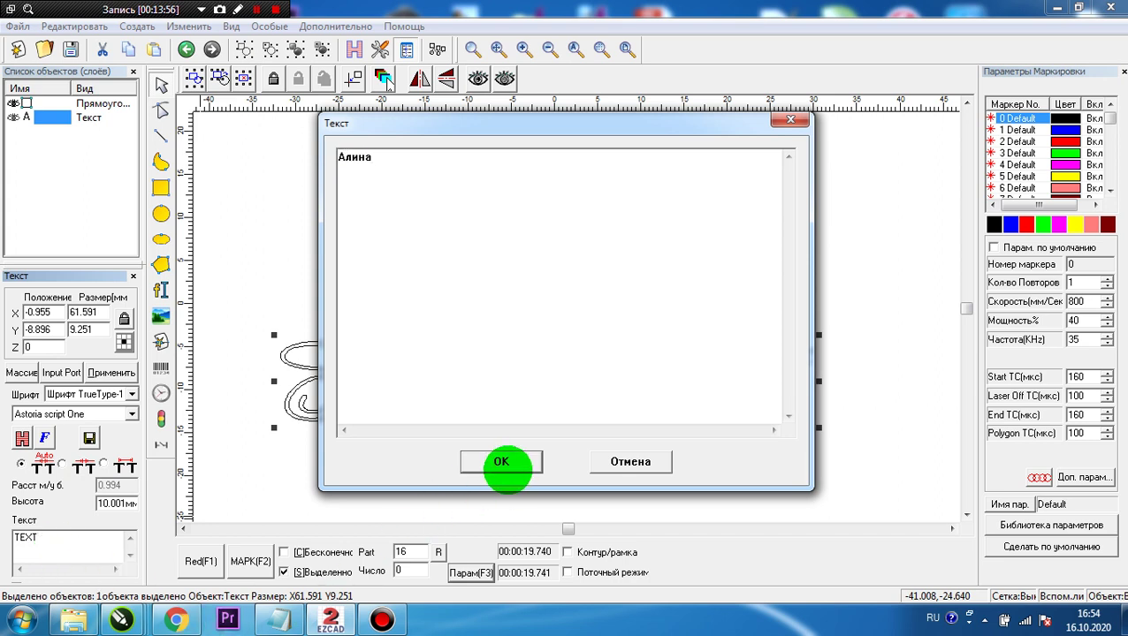
click(502, 463)
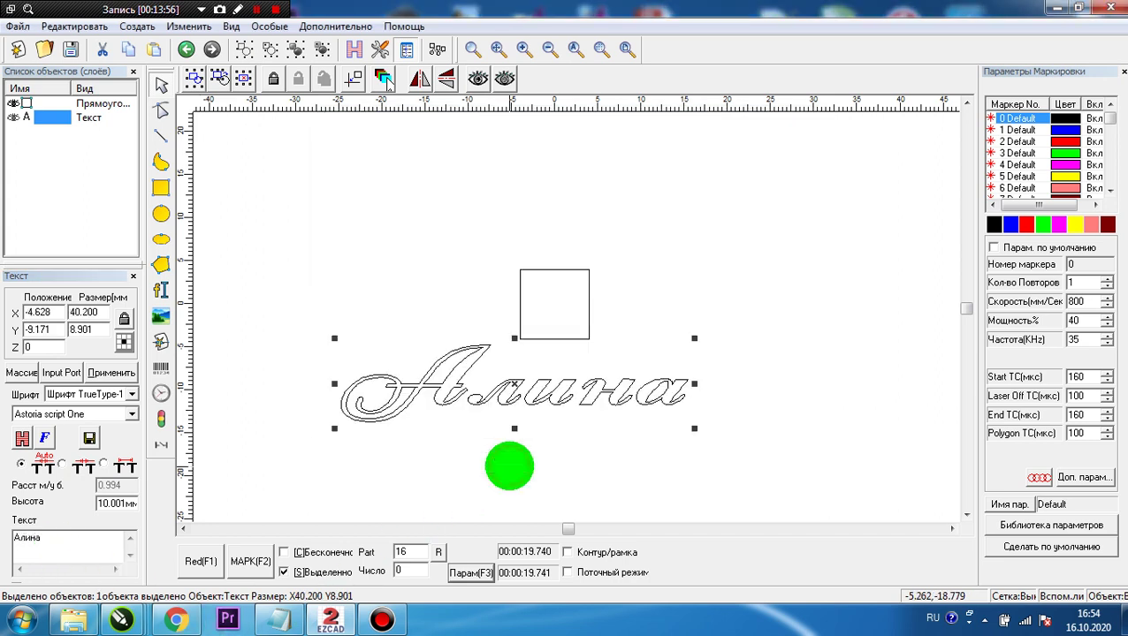
Step: Skew the text horizontally so its letters stand more upright, making it about 39.6 mm wide
click(516, 377)
click(516, 334)
click(512, 389)
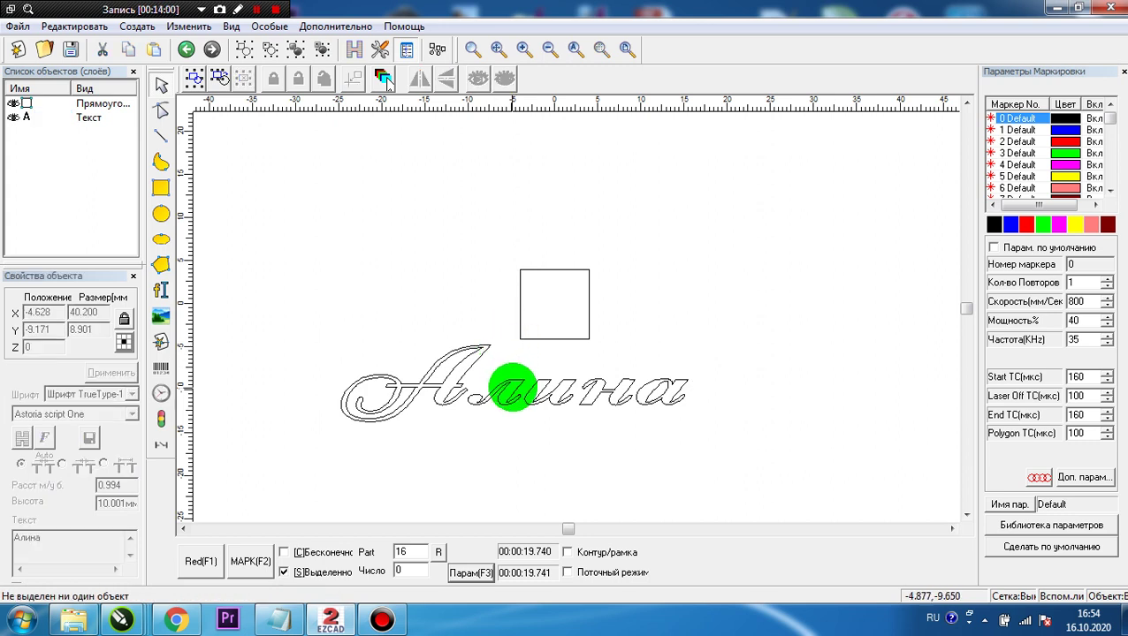
click(514, 386)
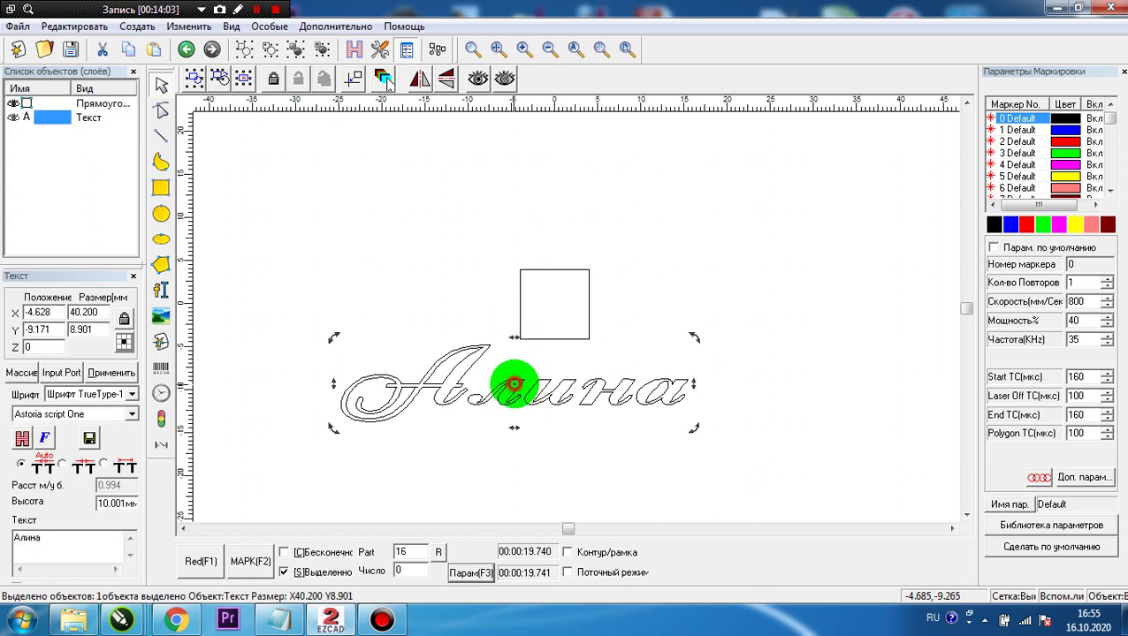
click(513, 335)
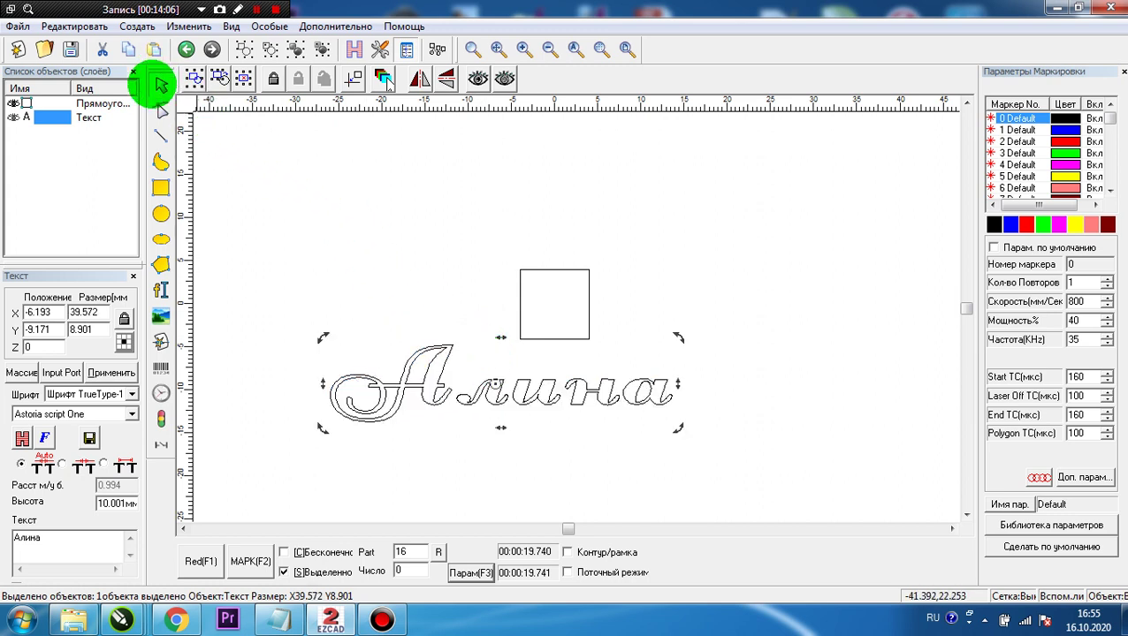
click(161, 85)
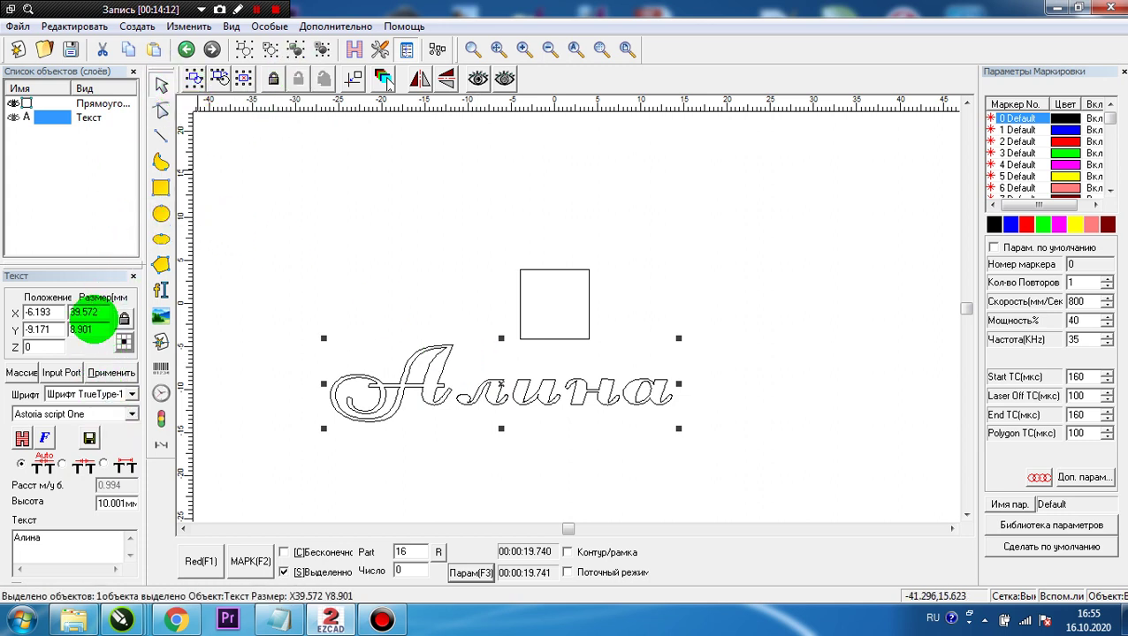
Step: Scale the text proportionally to a width of 8 mm and stretch its height to about 2.6 mm
click(82, 313)
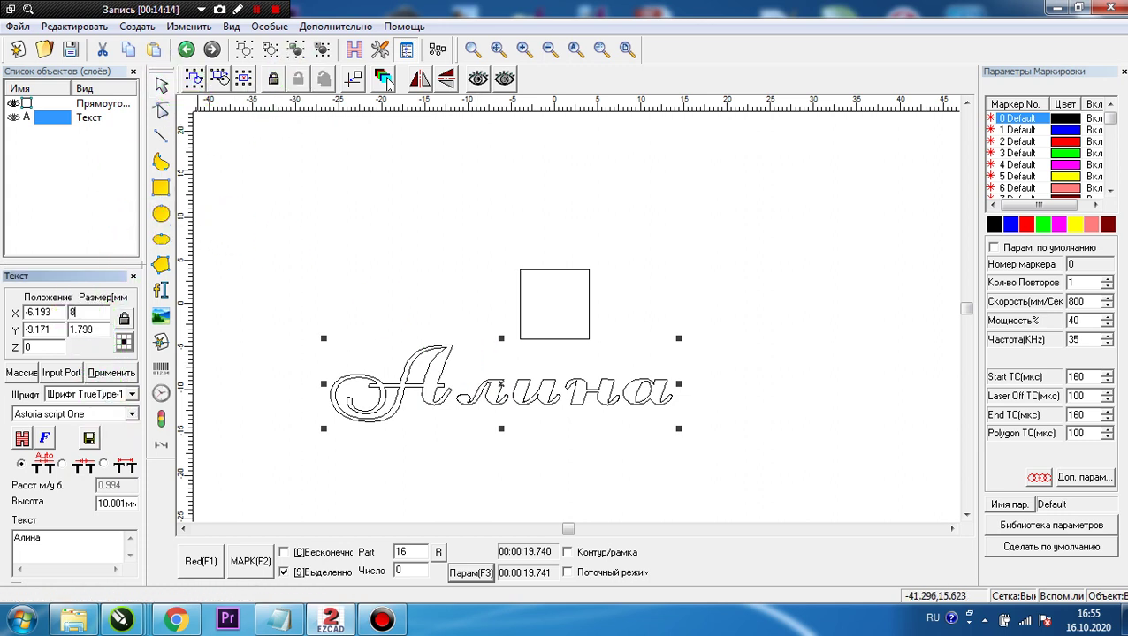
text(8)
key(Return)
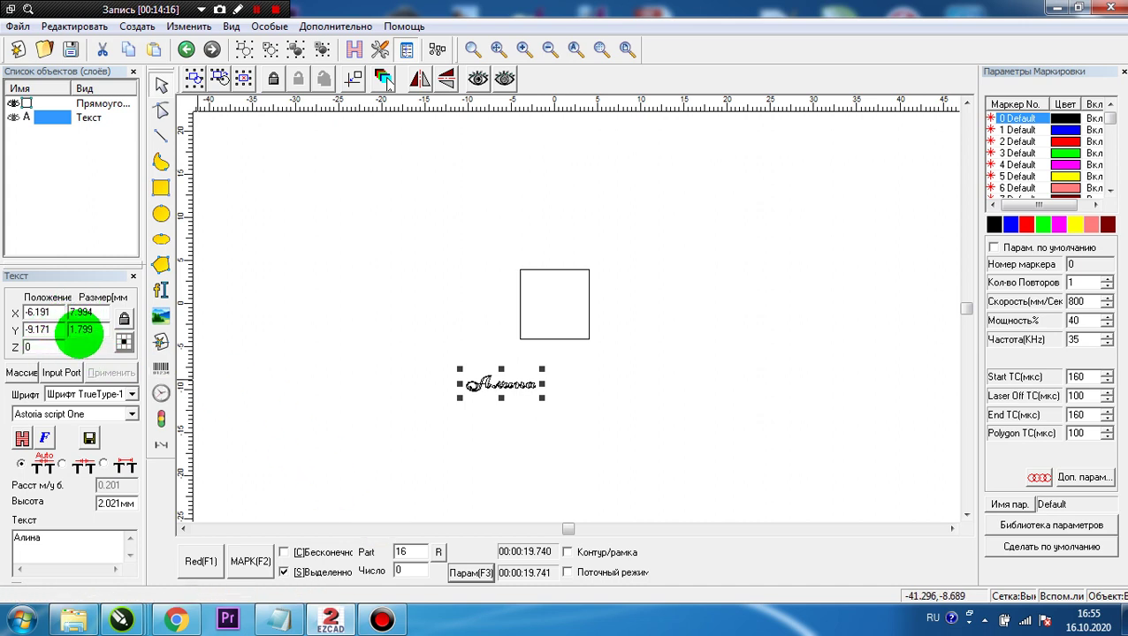
click(507, 390)
drag(501, 369, 501, 362)
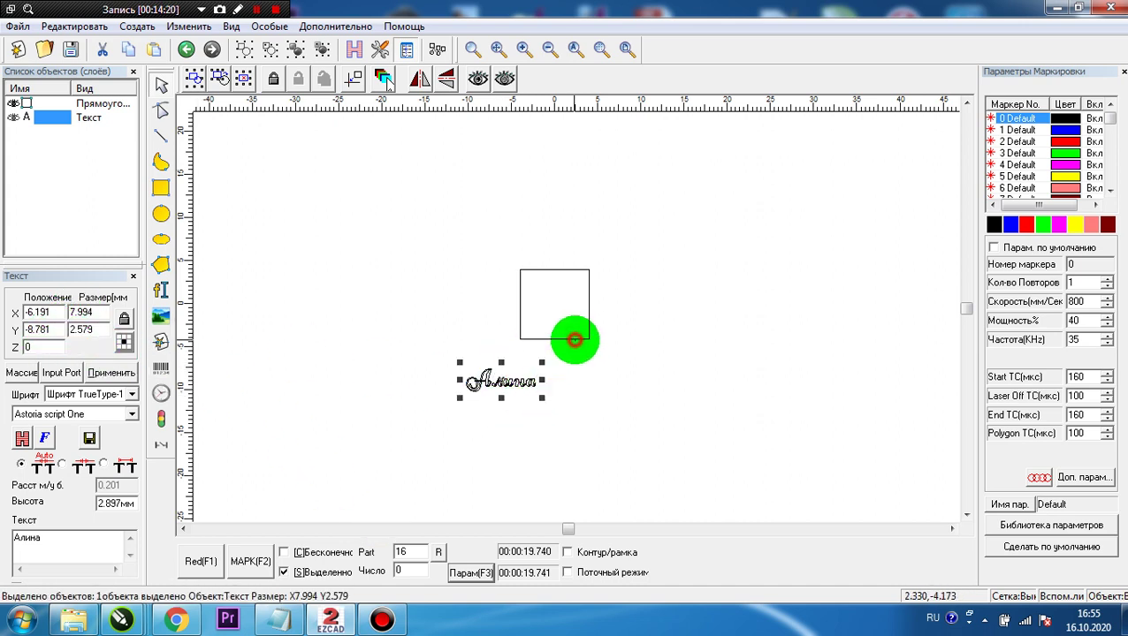
Step: Move the text into the 8 mm square, with its centre at about X 0.01 and Y 0.07 mm
click(574, 339)
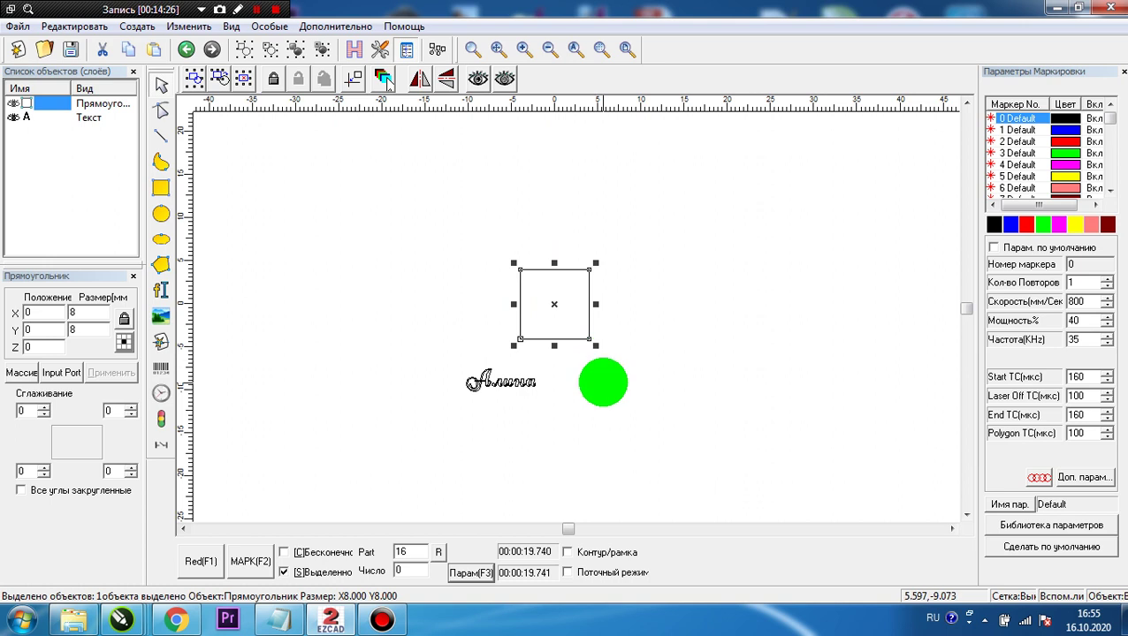
click(601, 383)
click(510, 382)
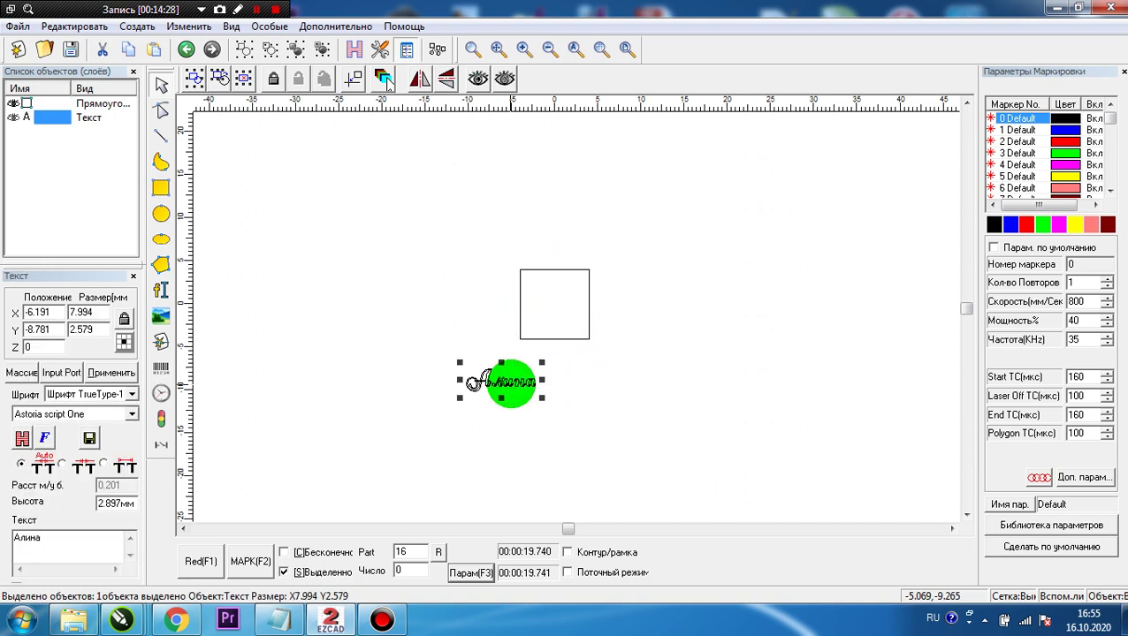
drag(502, 381, 555, 308)
scroll(555, 306, up, 6)
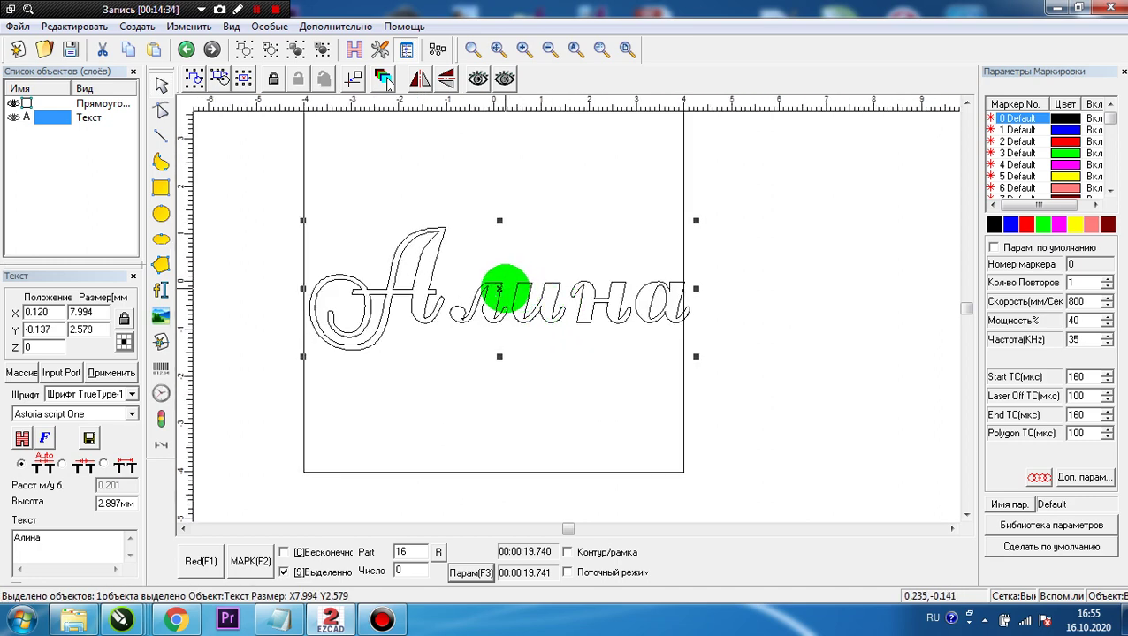
drag(500, 289, 495, 280)
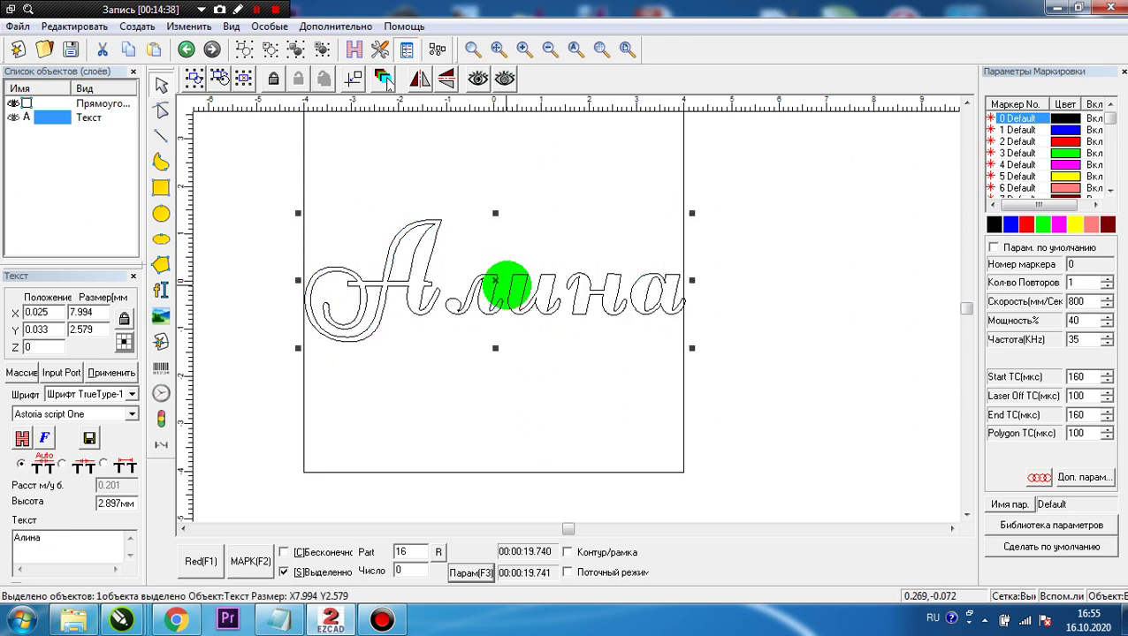
scroll(497, 278, up, 3)
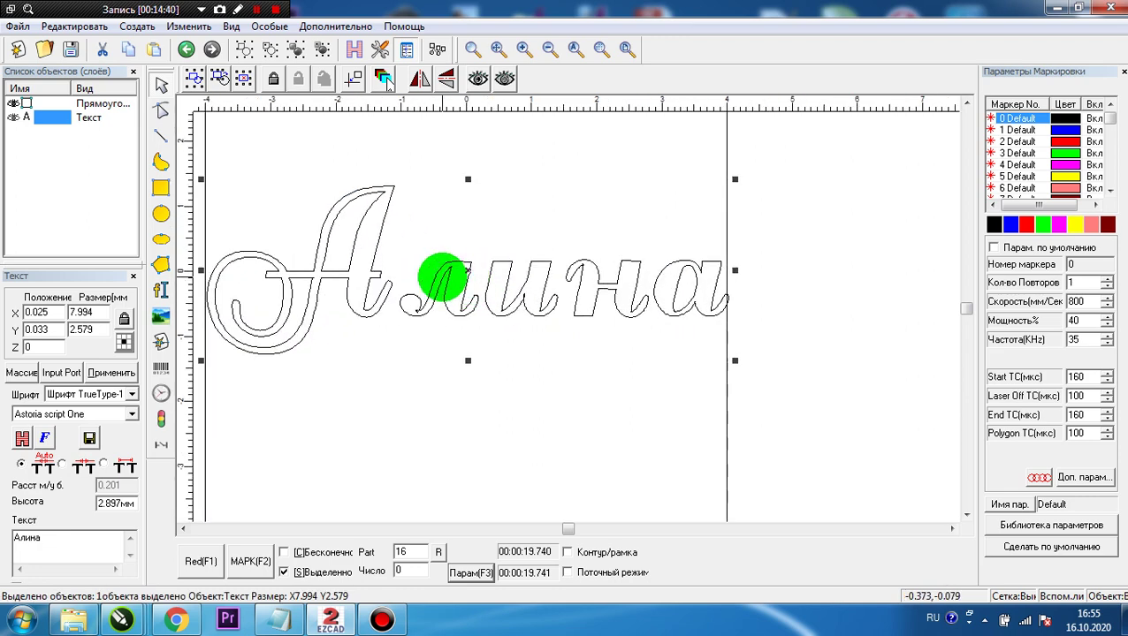
drag(467, 270, 466, 264)
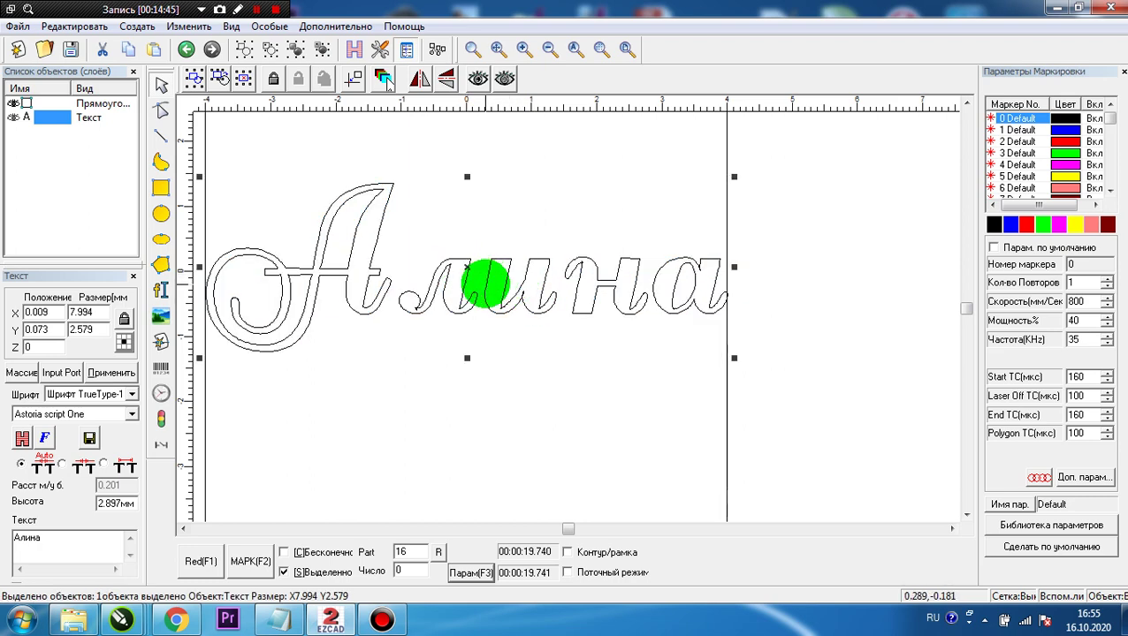
scroll(545, 295, down, 3)
scroll(545, 294, down, 1)
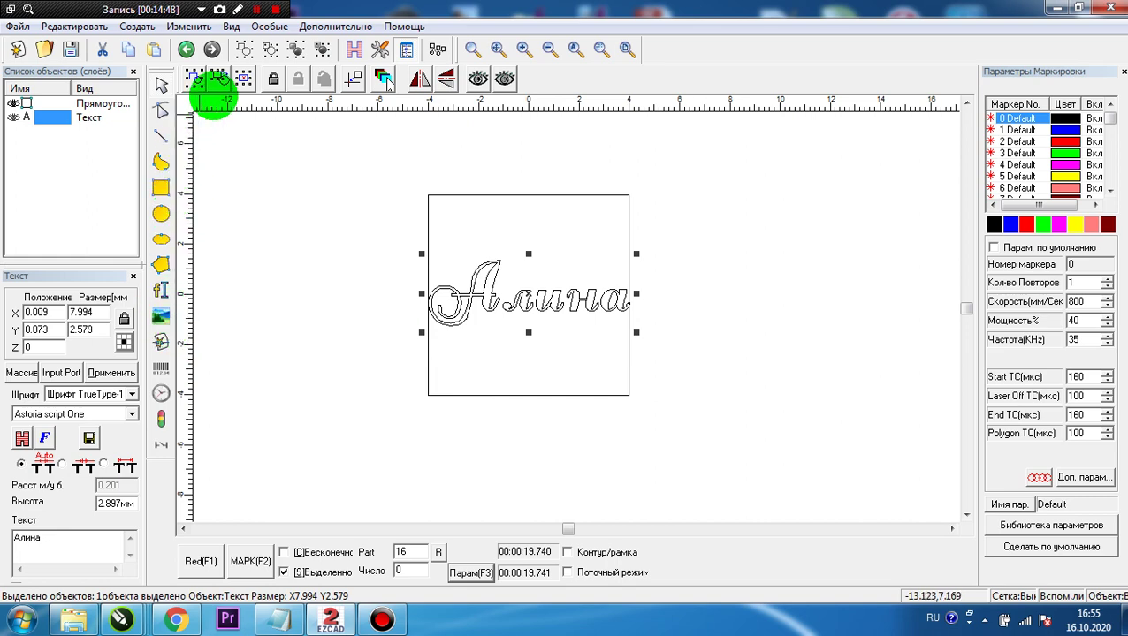
Step: Hatch-fill the text with a line spacing of 0.01 mm, keeping its contour marked
click(353, 49)
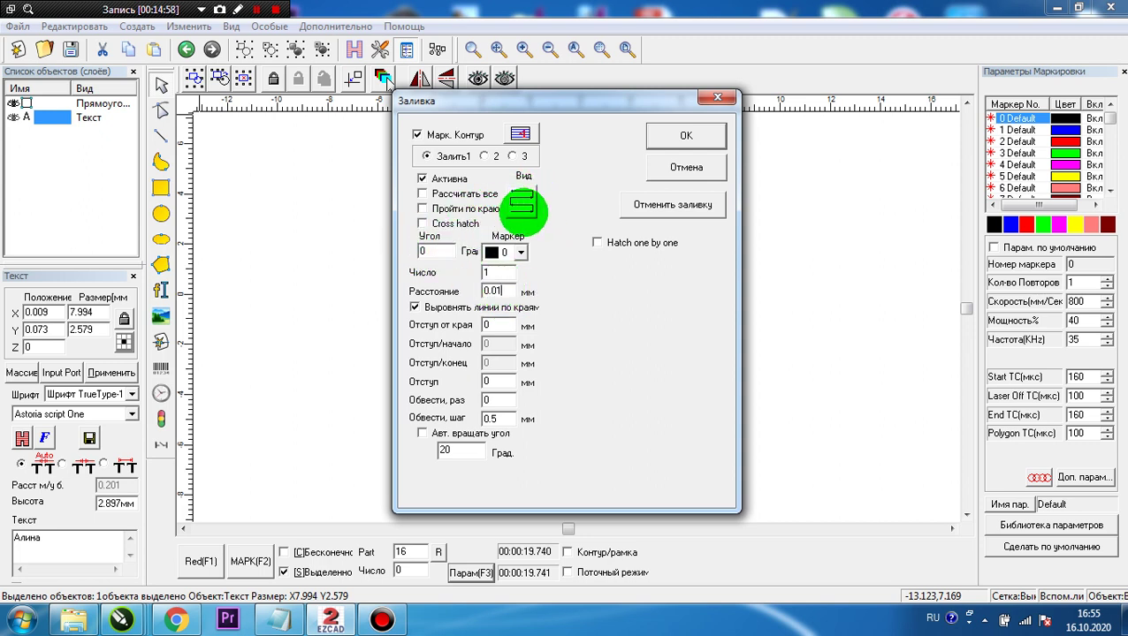
click(665, 135)
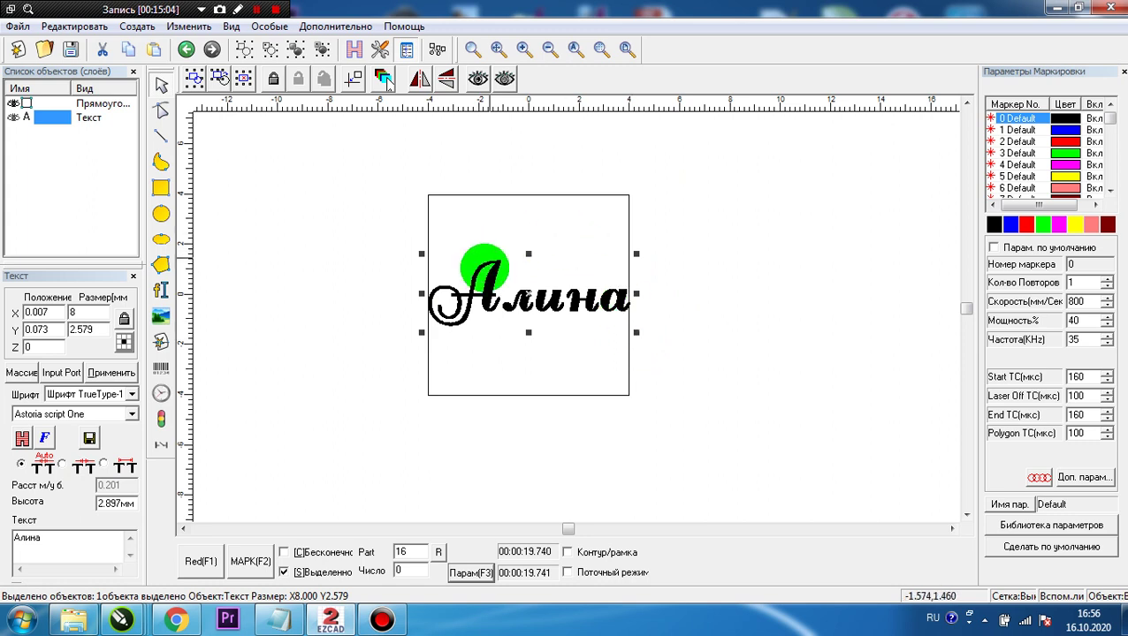
Step: Assign the filled text to red marker 2 and shift it about 0.4 mm to the left across the square's edge
click(463, 194)
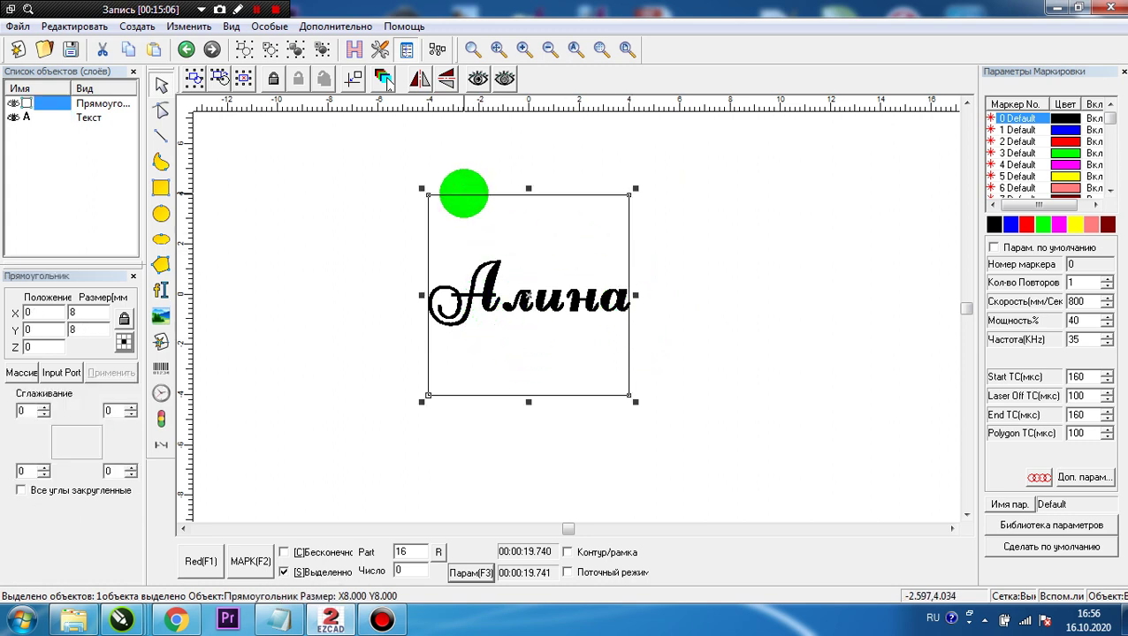
click(489, 297)
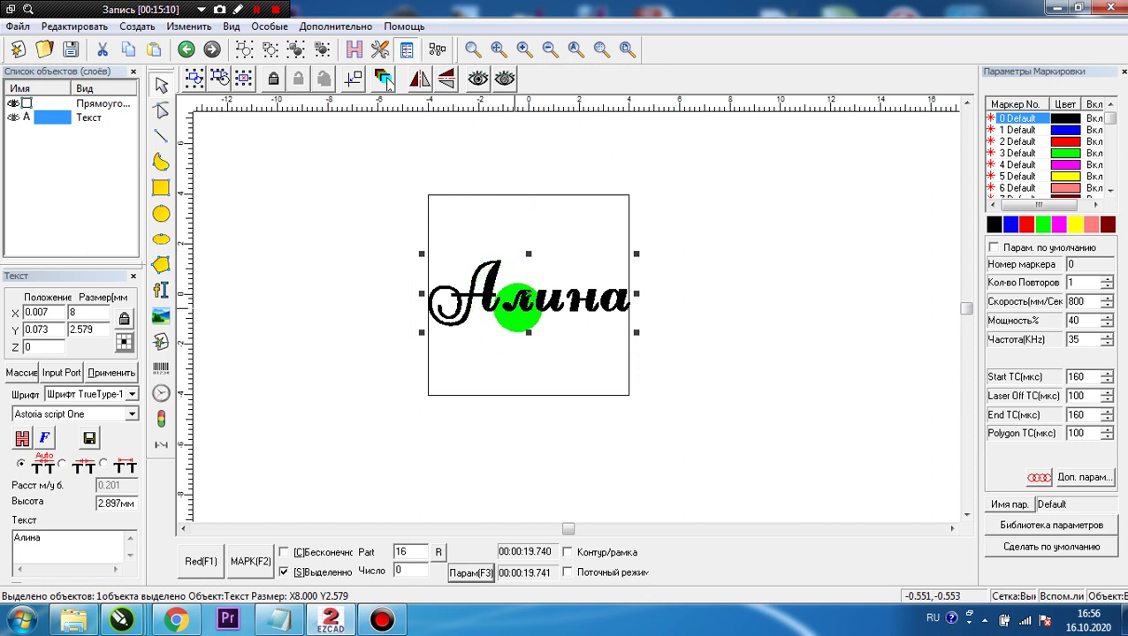
click(1027, 224)
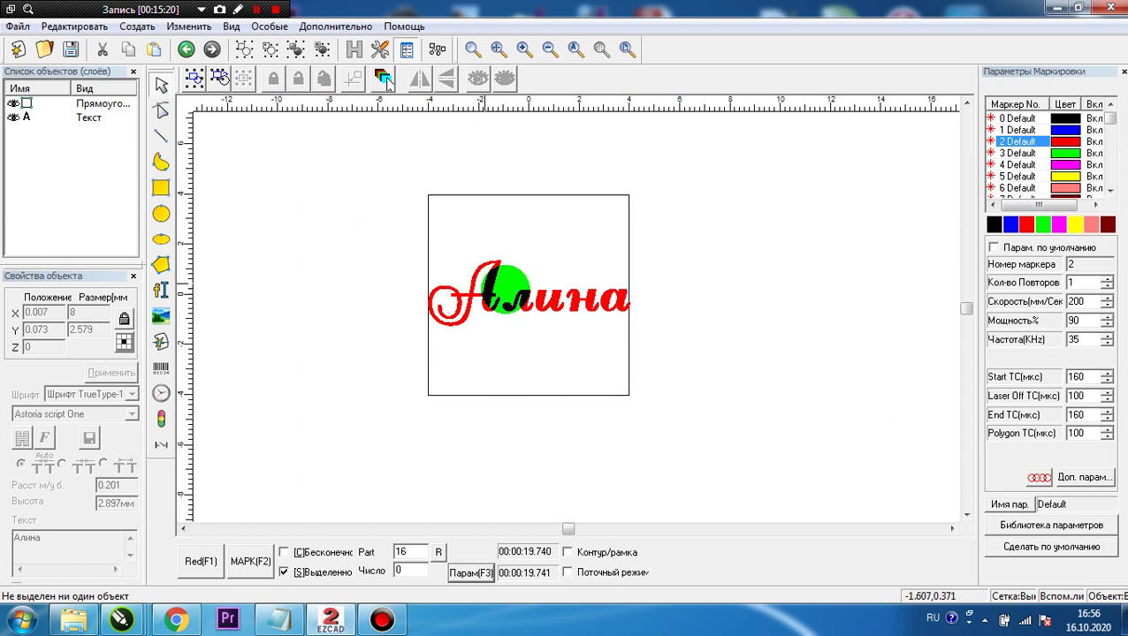
drag(529, 292, 519, 292)
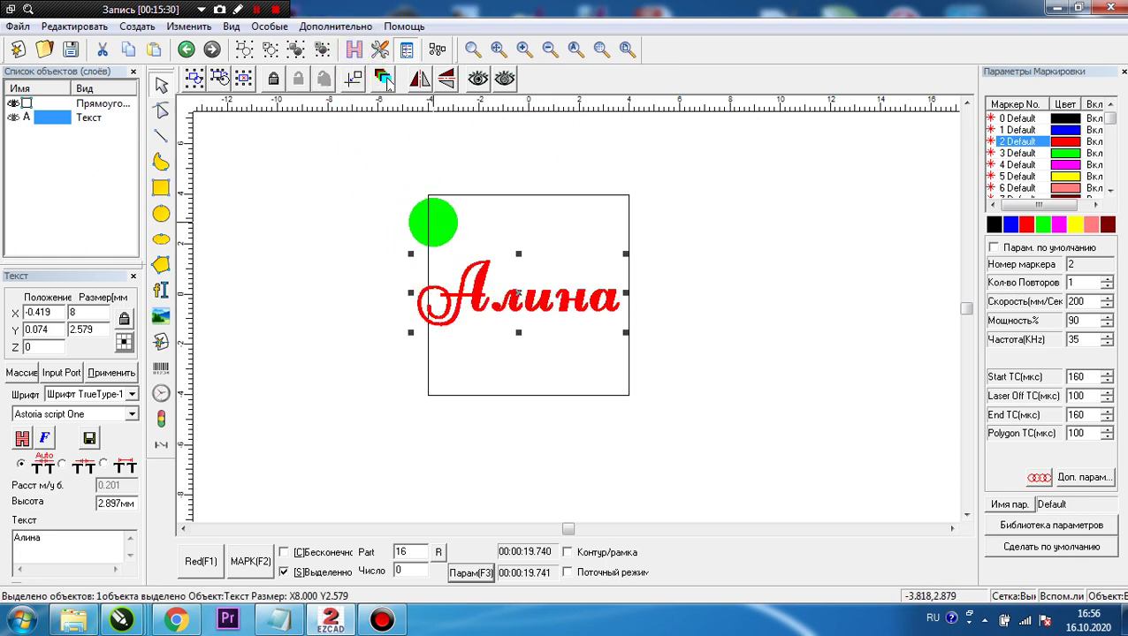
Step: Review the red beam's speed, offsets and coefficients in the marking configuration and close it without changes
key(F3)
click(478, 148)
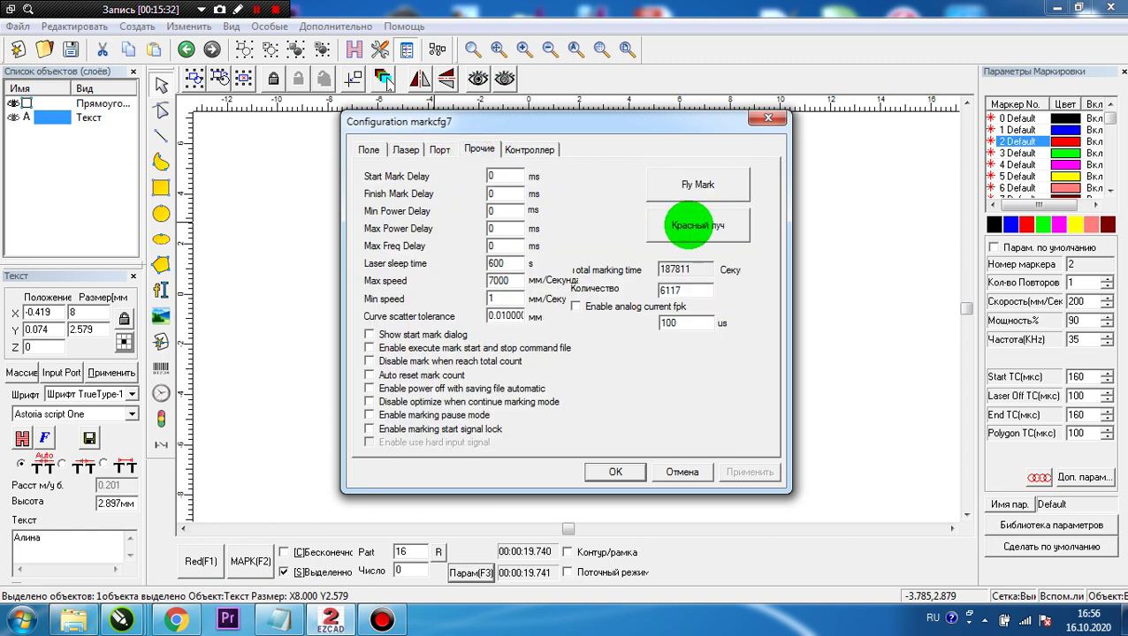
click(688, 224)
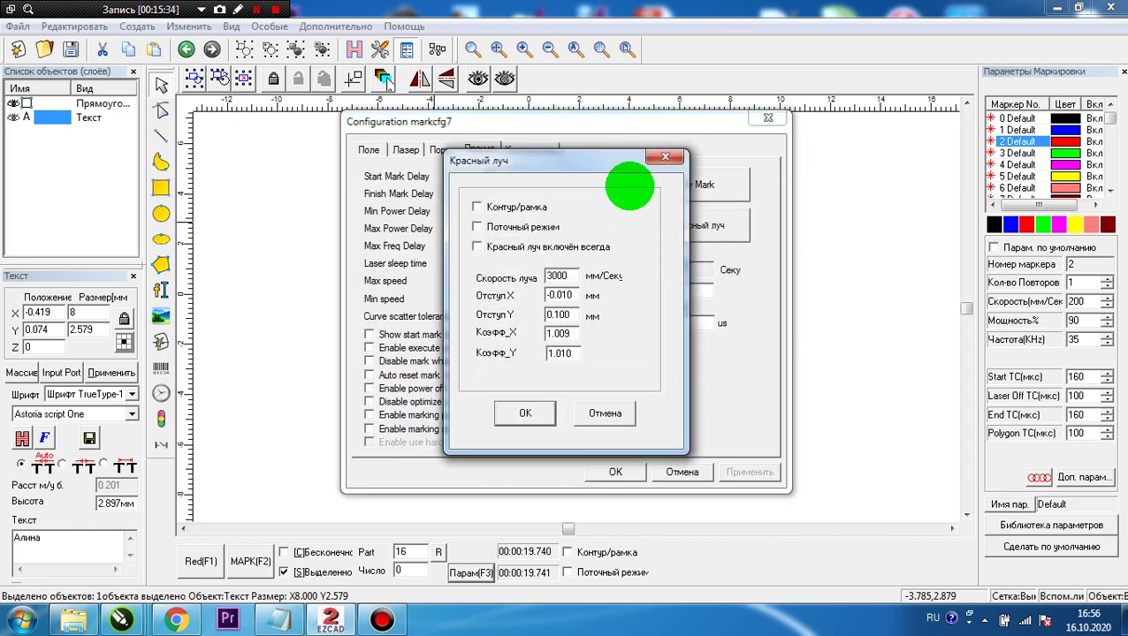
click(665, 158)
click(762, 119)
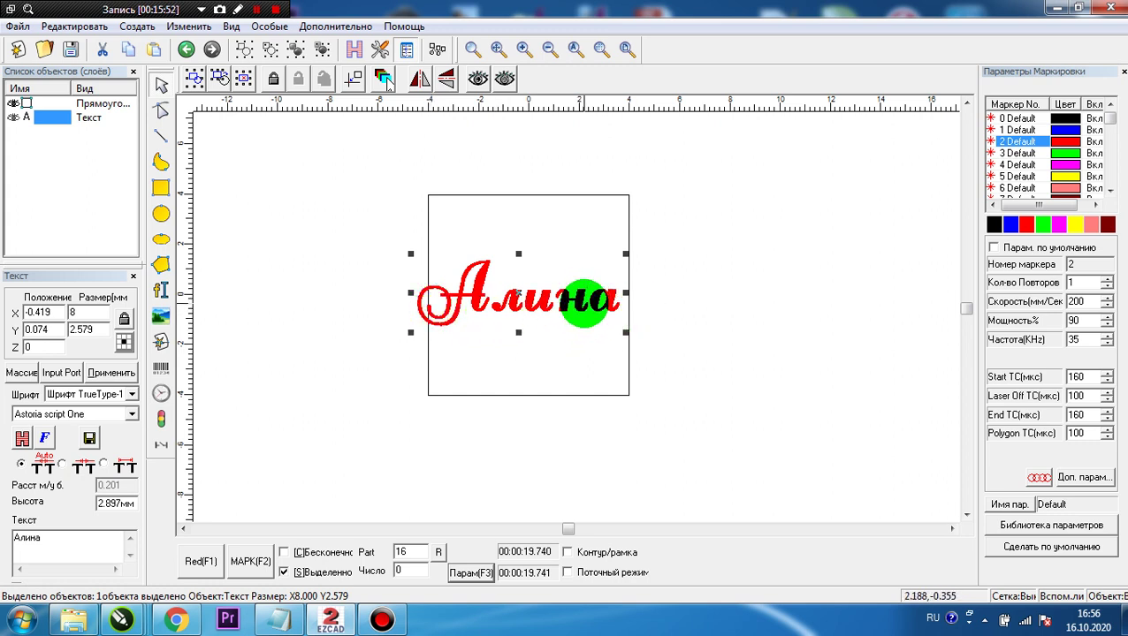
Step: Delete the 8 mm square and the red text from the work field
scroll(584, 302, down, 2)
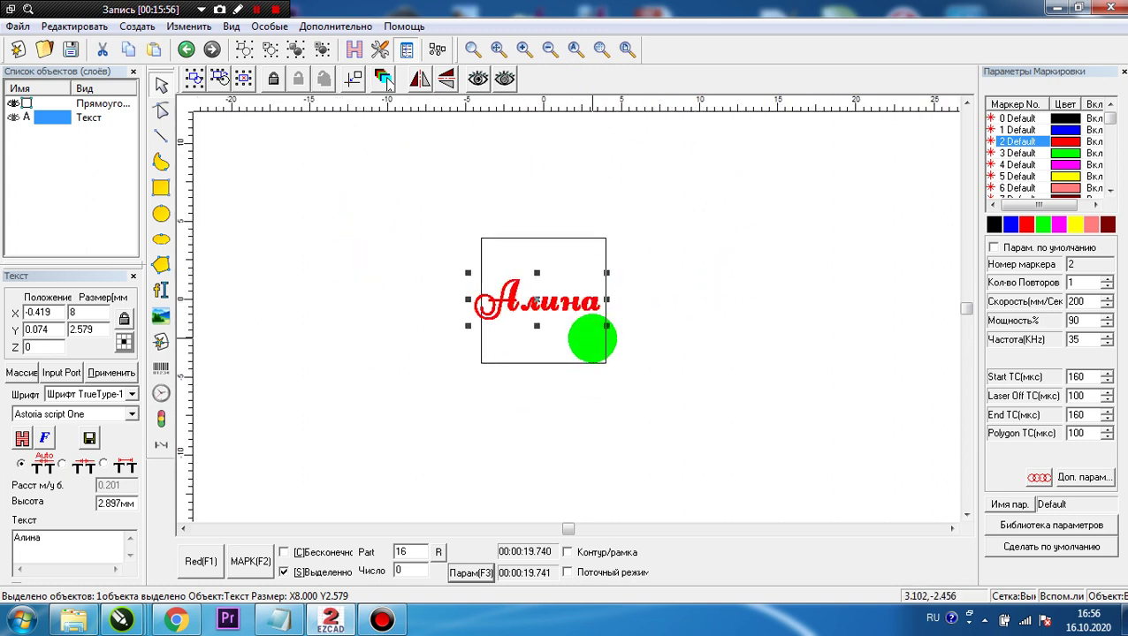
scroll(591, 339, down, 3)
drag(643, 380, 458, 218)
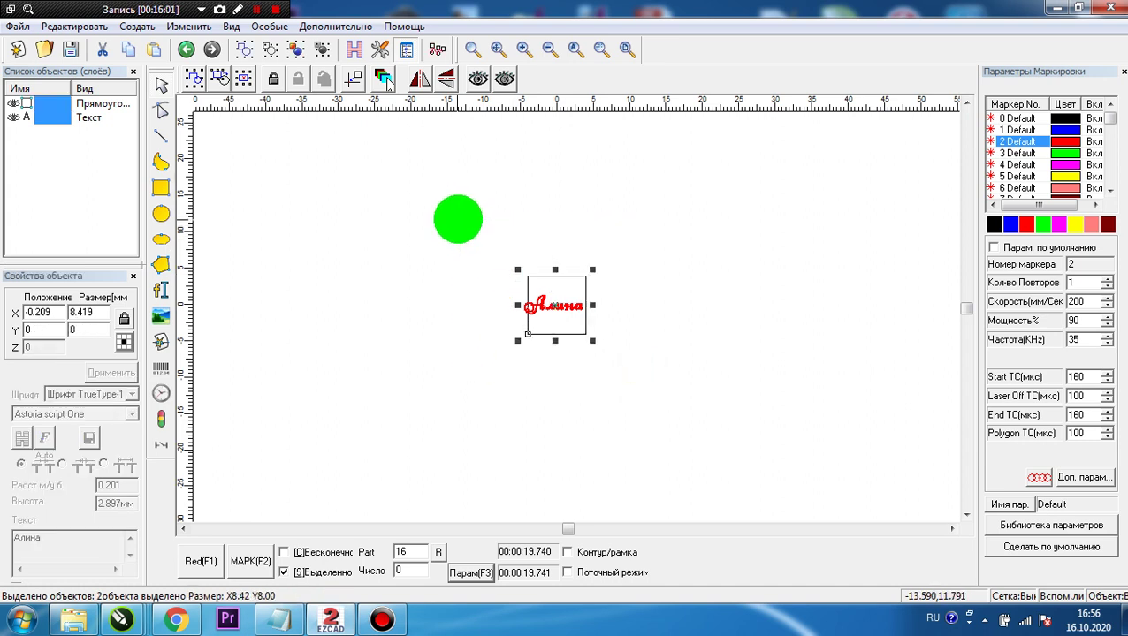
key(Delete)
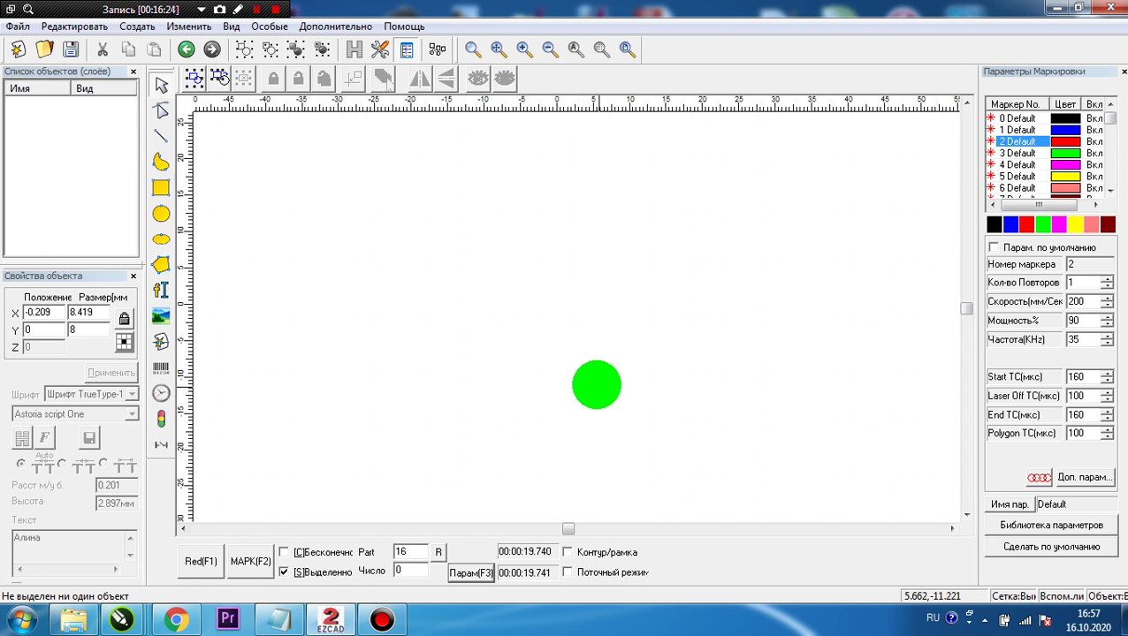
scroll(405, 305, down, 4)
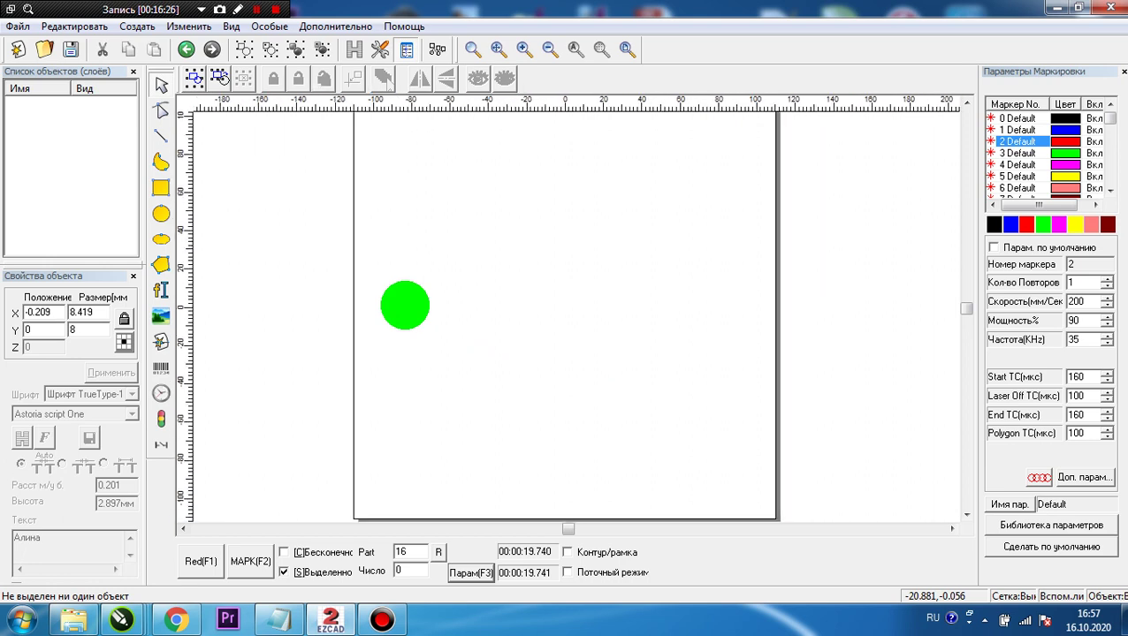
scroll(480, 294, up, 1)
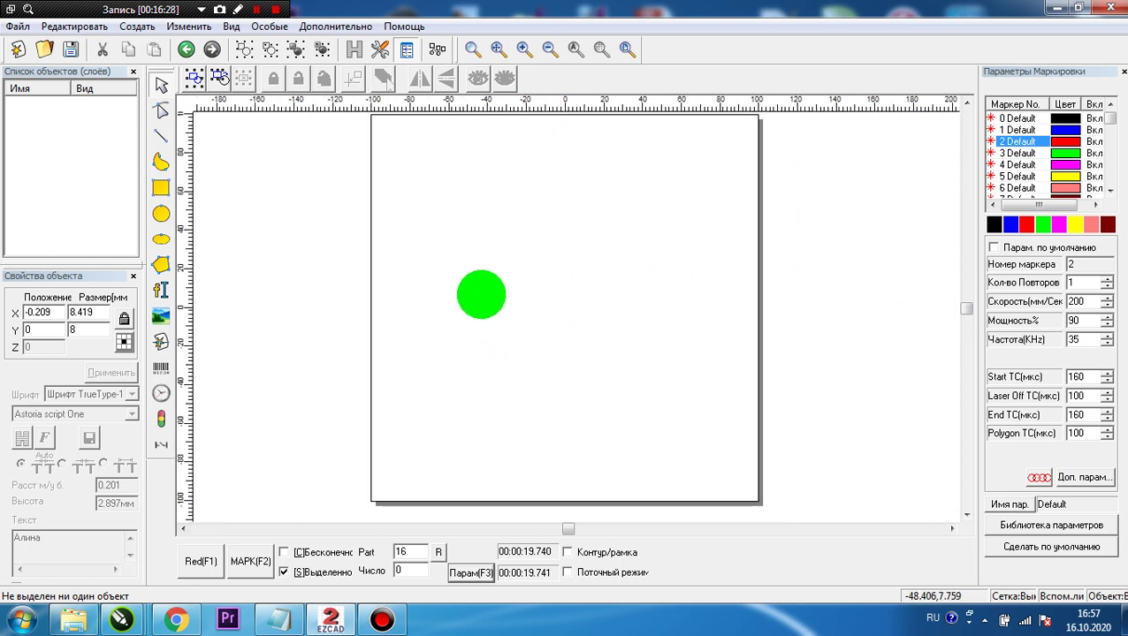
click(966, 102)
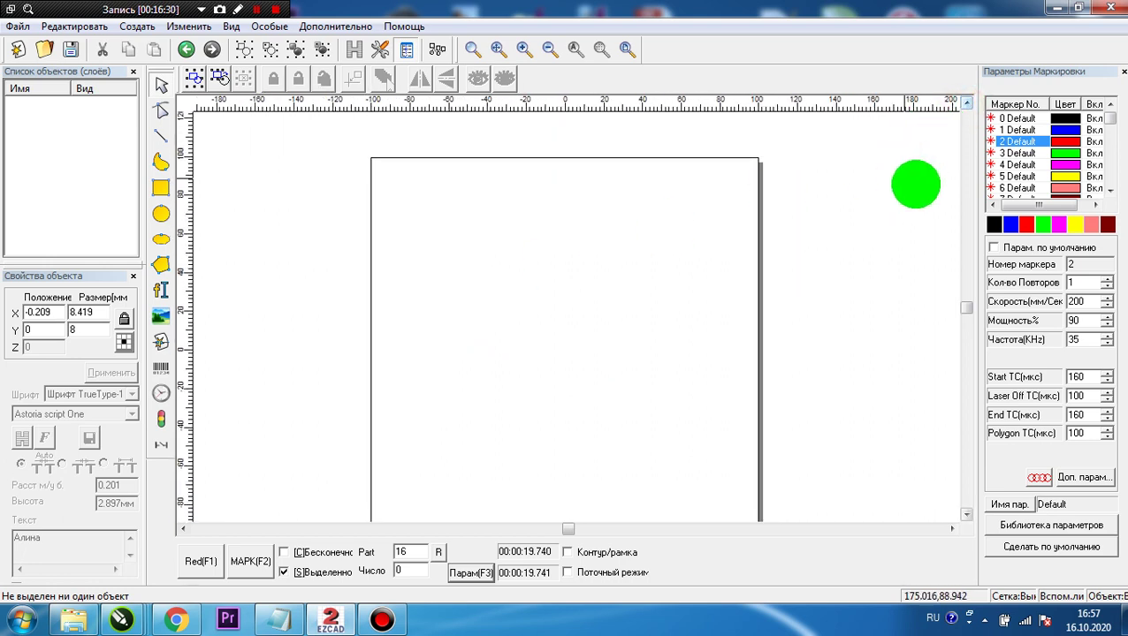
click(966, 514)
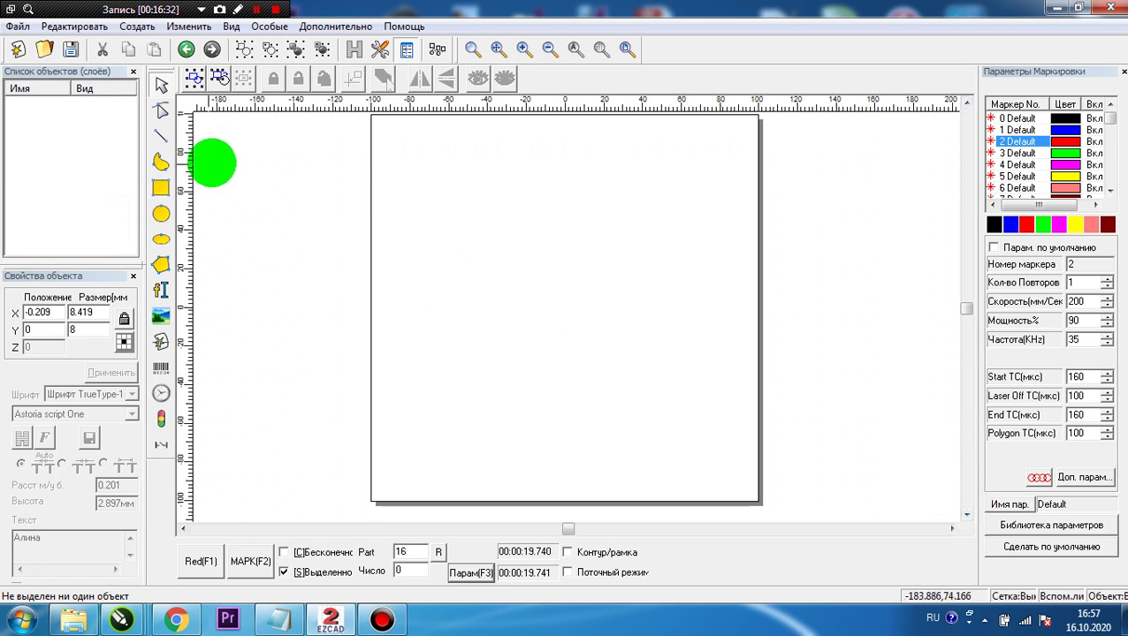
Step: Draw a square, set its size to 200 mm and centre it on the work field at X 0, Y 0
click(163, 182)
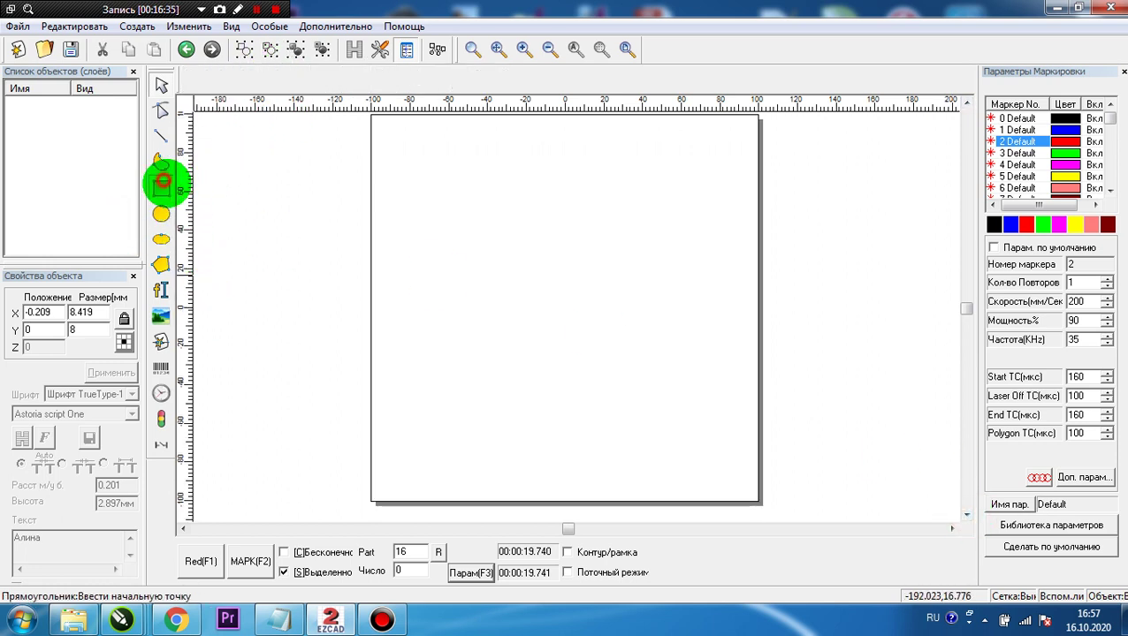
ctrl+drag(416, 157, 744, 501)
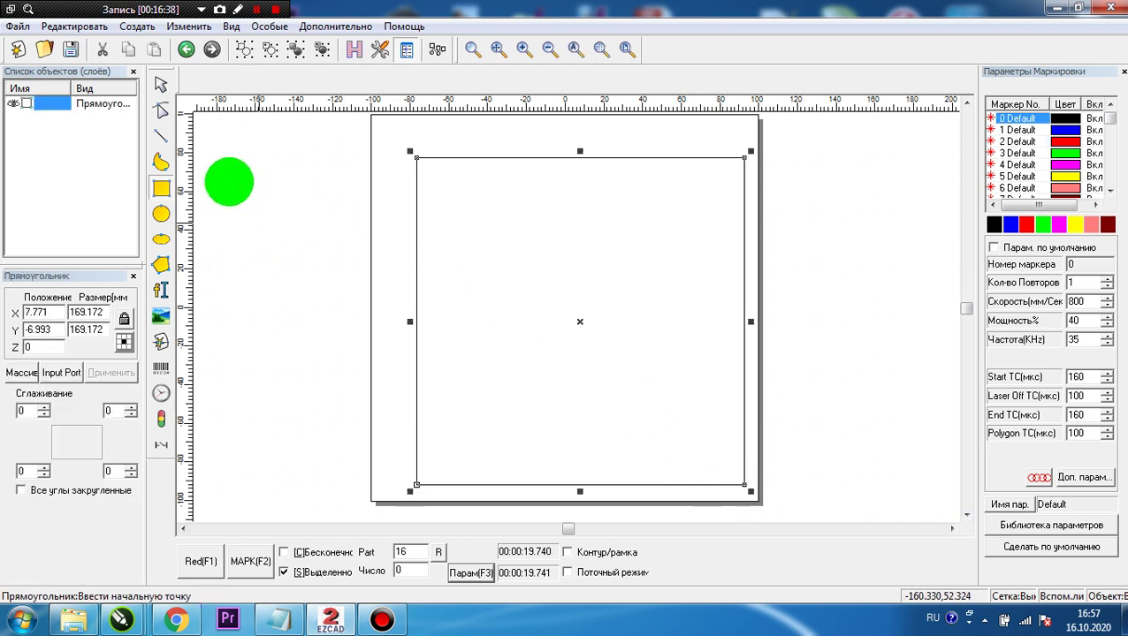
click(161, 84)
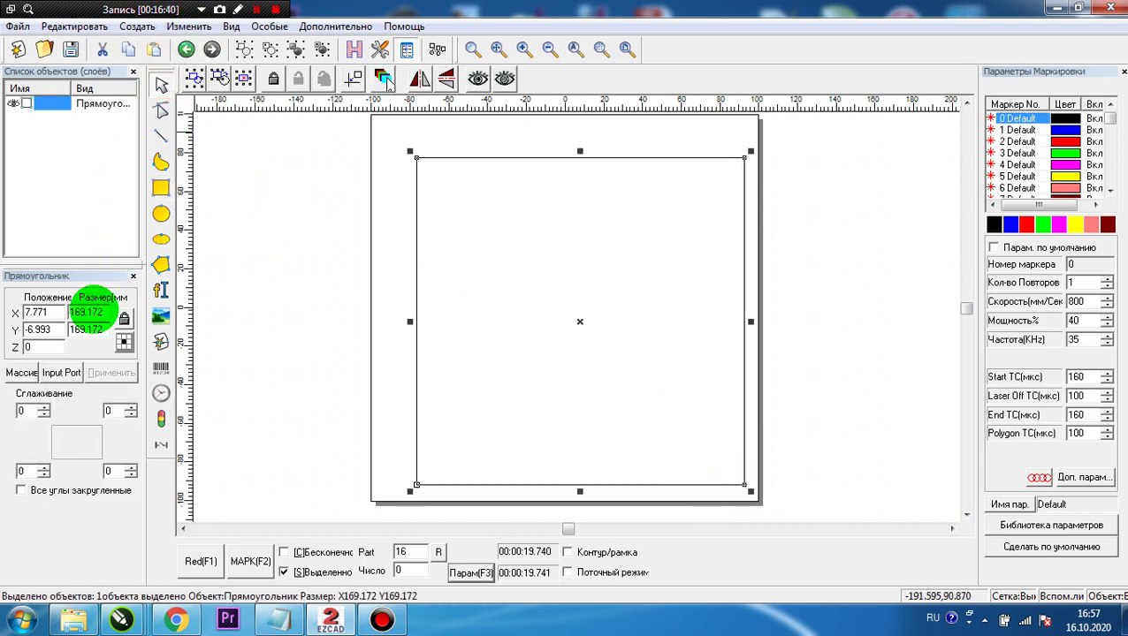
double_click(86, 312)
text(200)
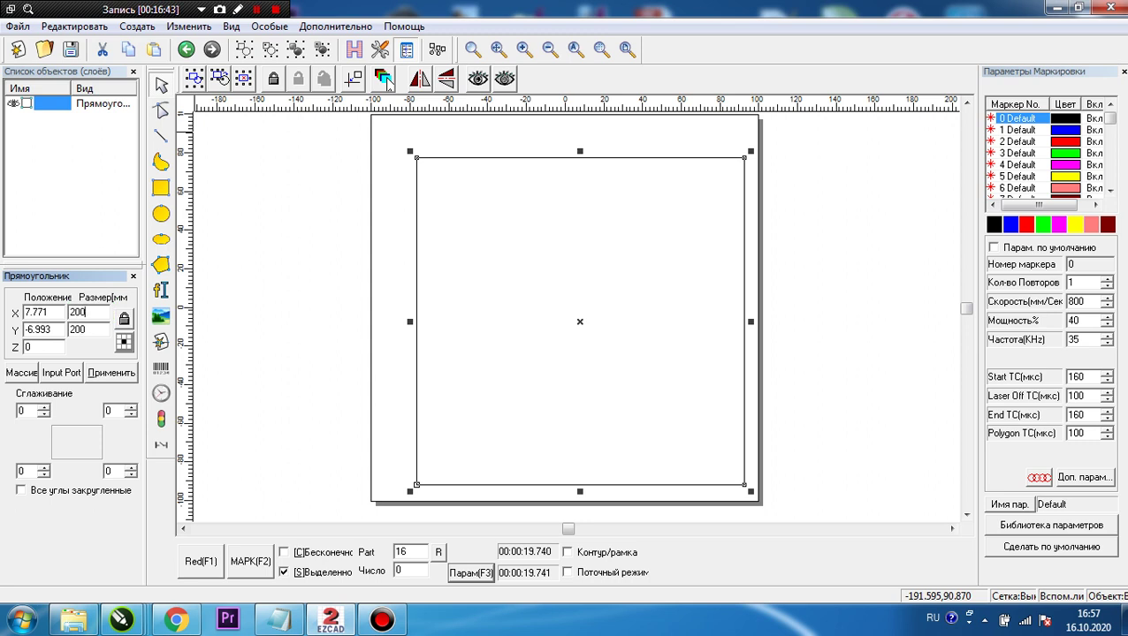
key(Return)
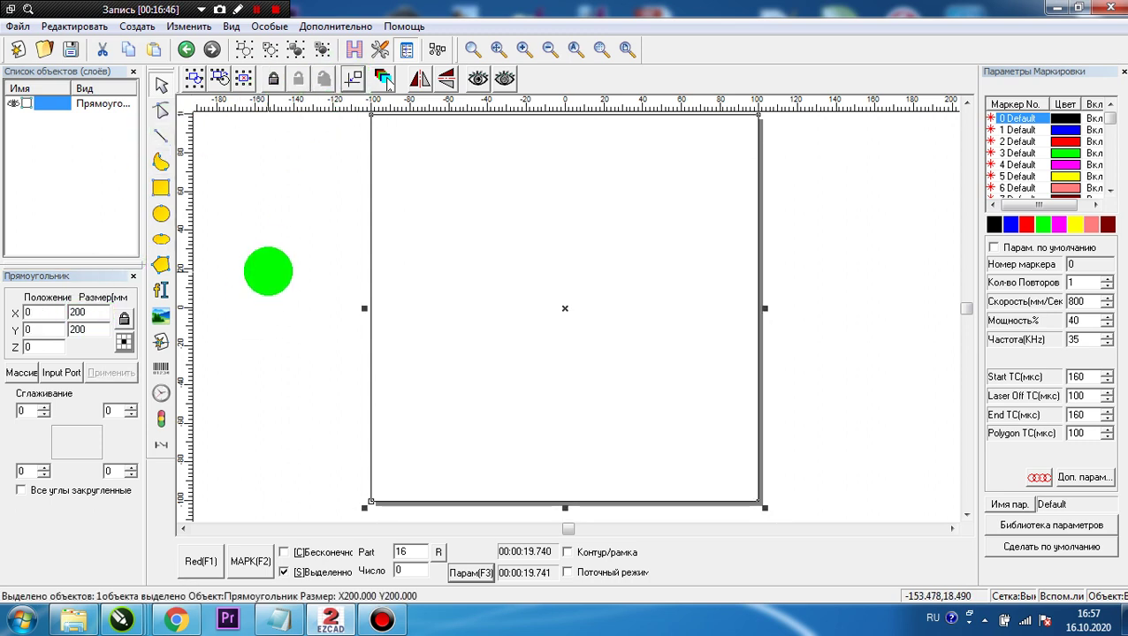
click(279, 249)
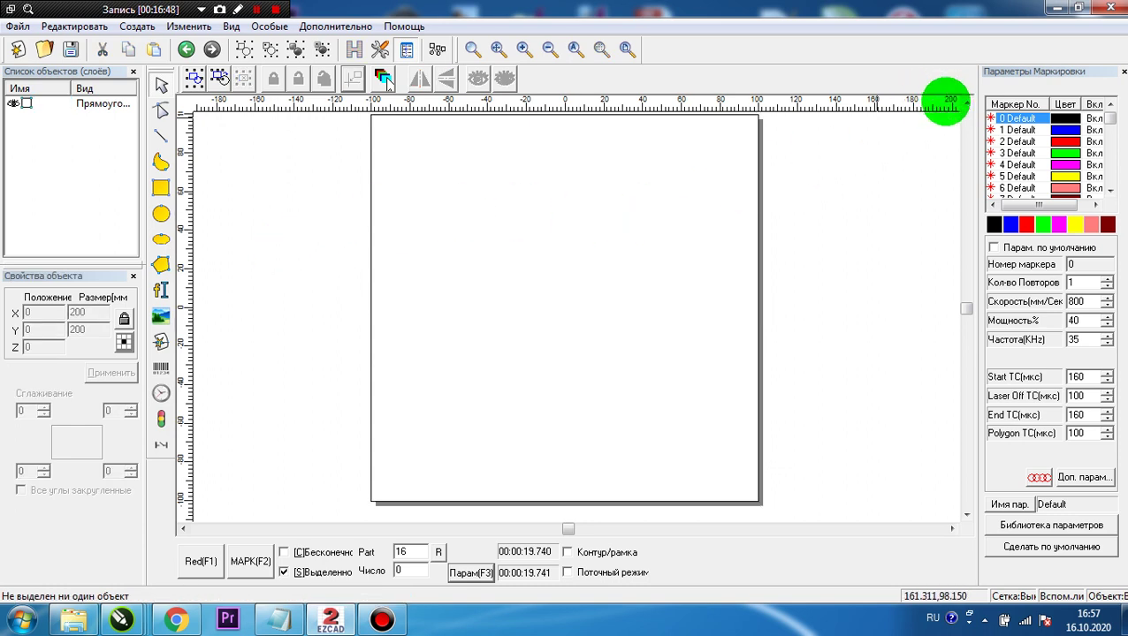
Step: Draw a small square at the work field's left edge, around Y 17, and set its size to 10 mm
scroll(619, 241, up, 1)
scroll(612, 238, down, 2)
scroll(612, 238, down, 1)
scroll(612, 238, up, 1)
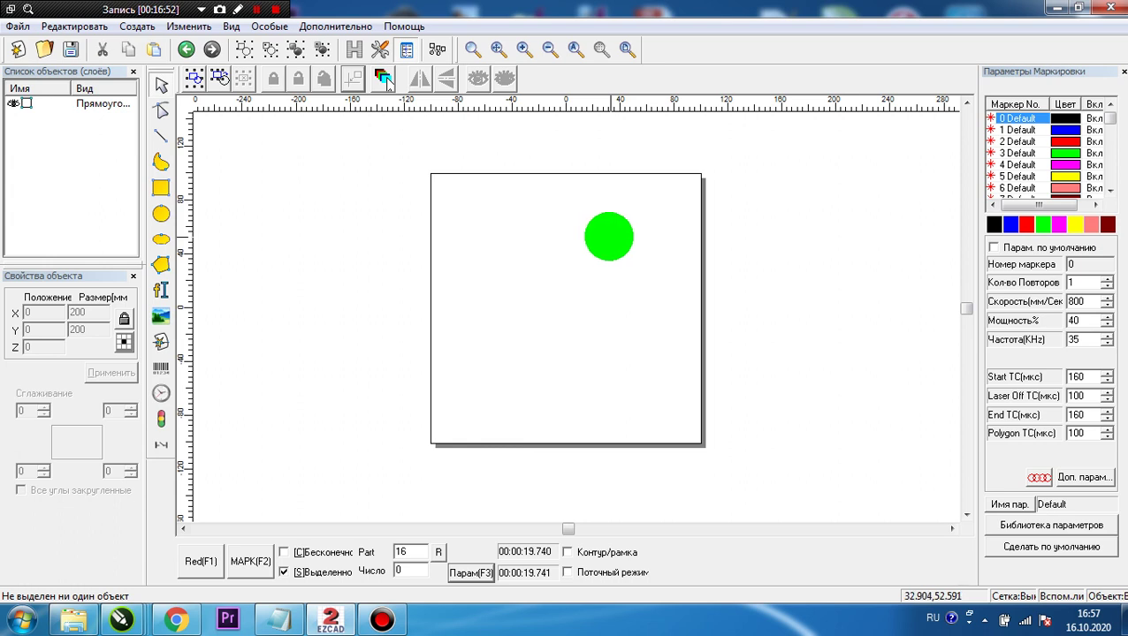
scroll(570, 216, up, 1)
scroll(570, 216, up, 1)
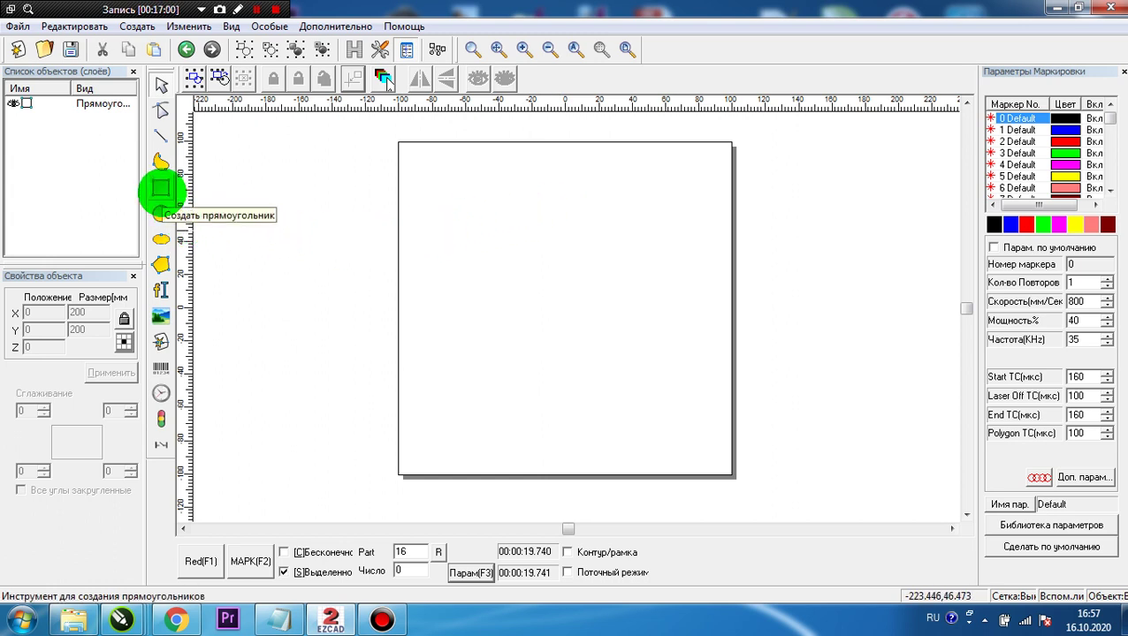
click(160, 189)
mouse_move(399, 269)
mouse_down()
mouse_move(451, 317)
mouse_move(410, 282)
mouse_move(416, 274)
mouse_up()
click(159, 87)
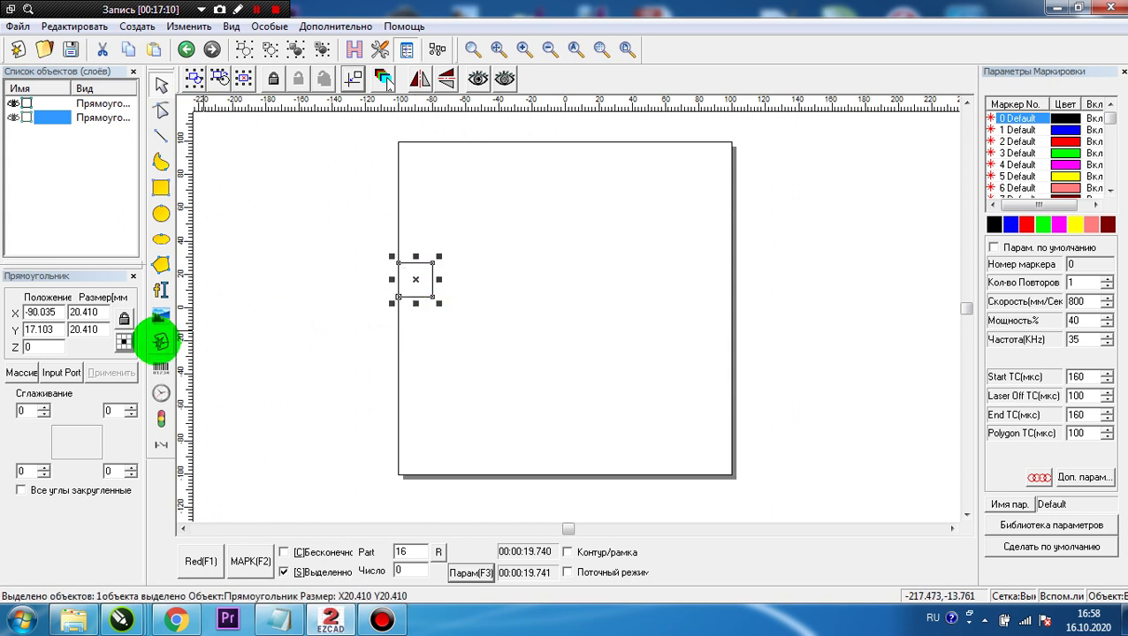
double_click(106, 312)
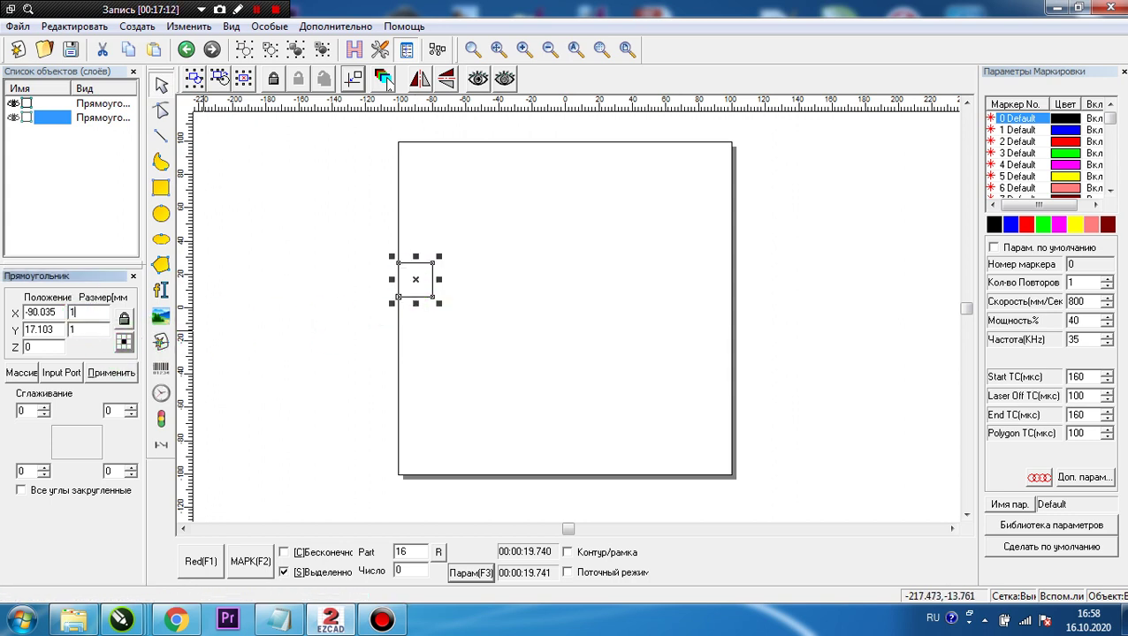
key(Return)
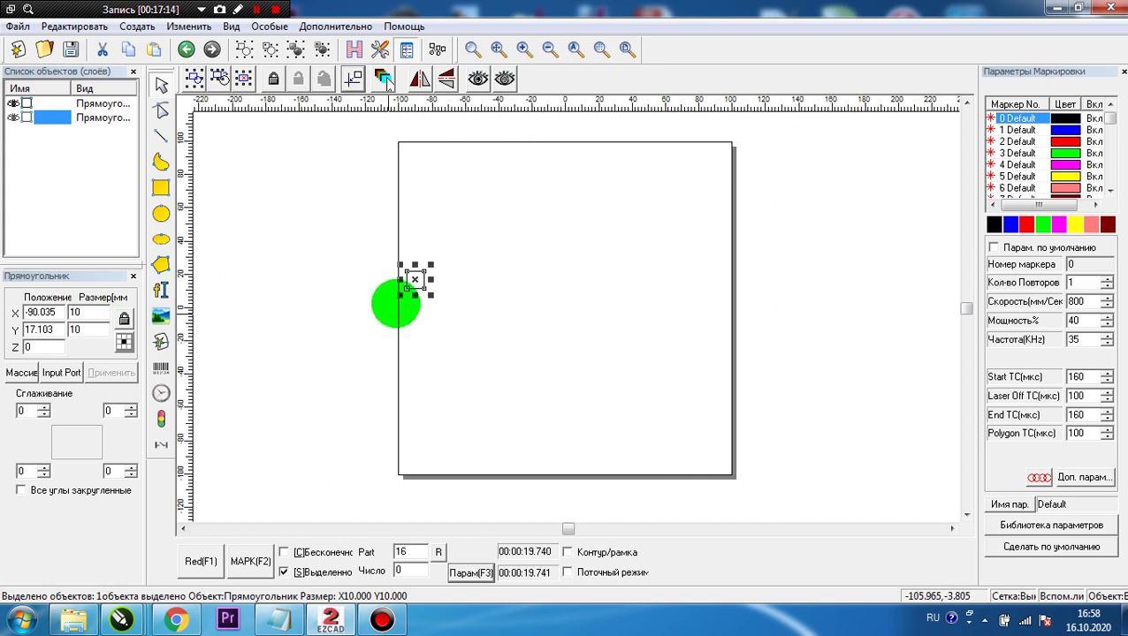
Step: Move the 10 mm square horizontally against the left edge of the work field, to about X -95
scroll(421, 279, down, 1)
scroll(413, 281, up, 2)
scroll(413, 281, up, 1)
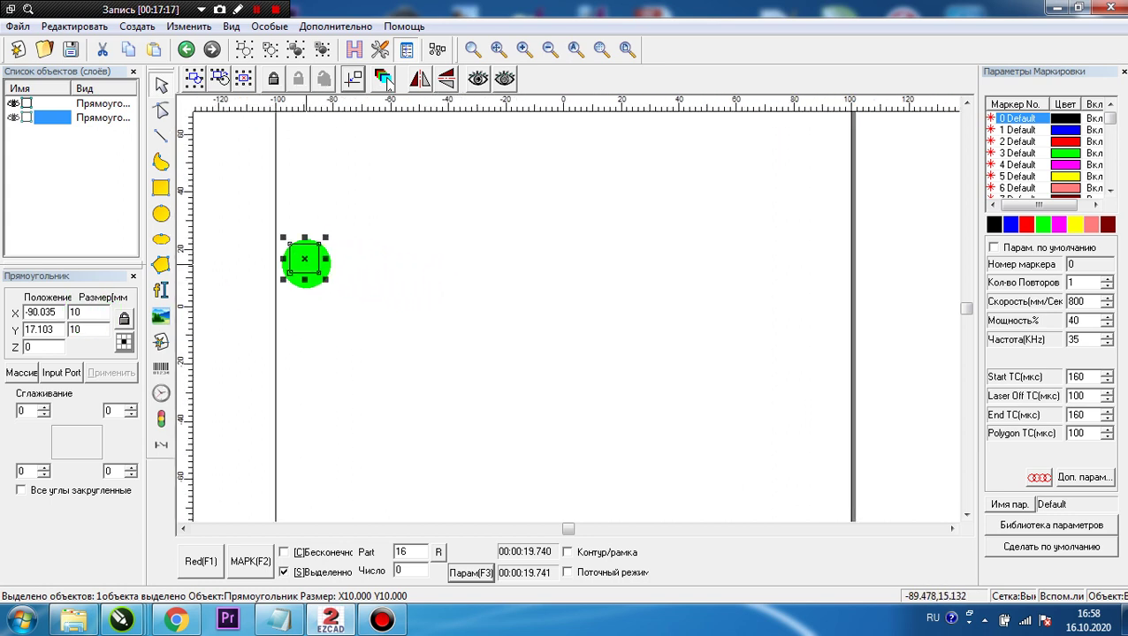
drag(305, 259, 299, 259)
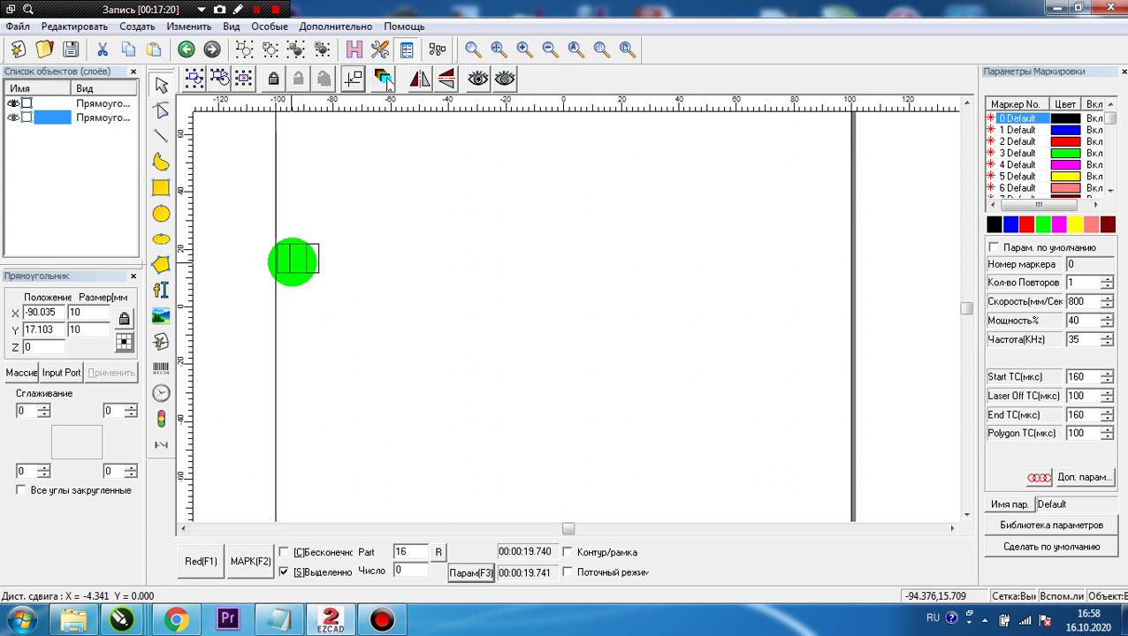
drag(291, 262, 292, 264)
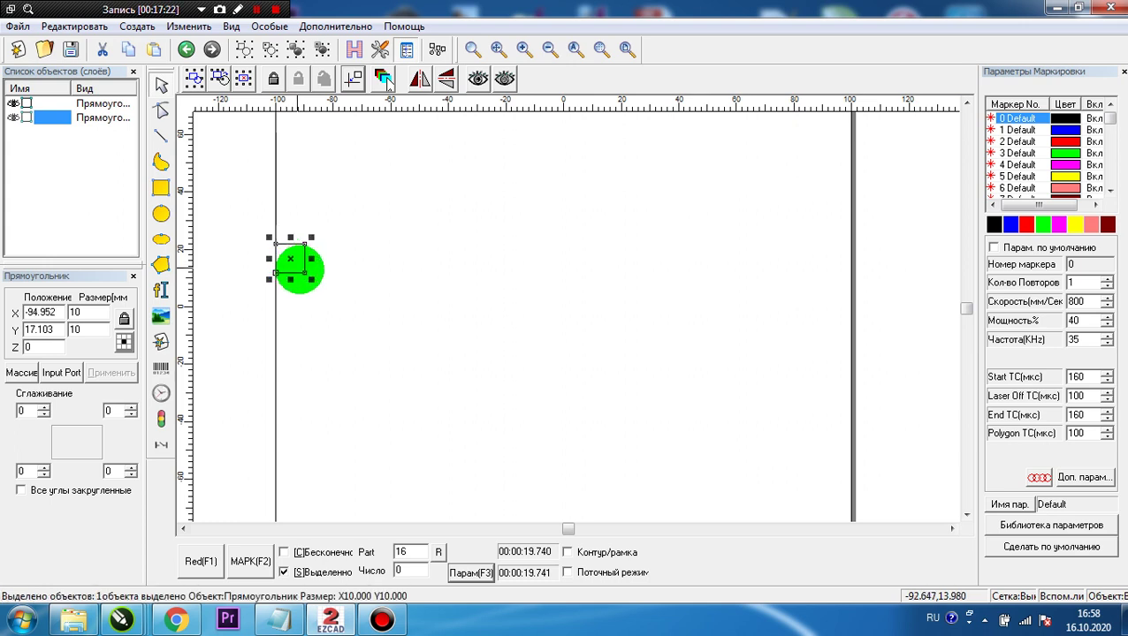
Step: Paste two copies of the 10 mm square, placing one near the field's right edge and one near its middle, both at Y 17.103
key(ctrl+v)
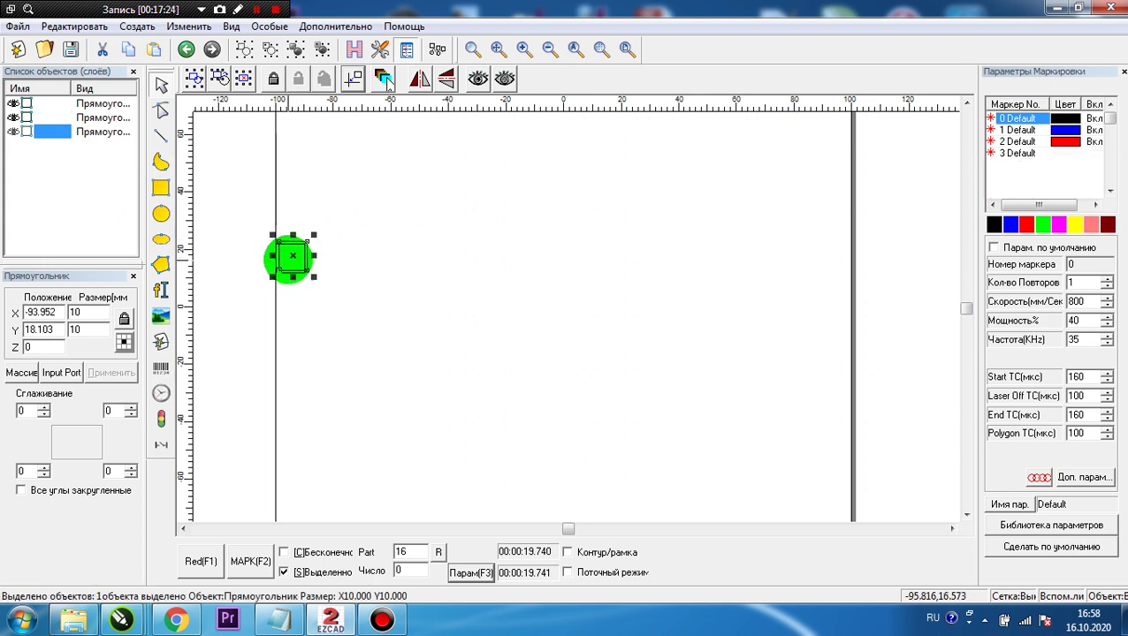
drag(297, 258, 321, 257)
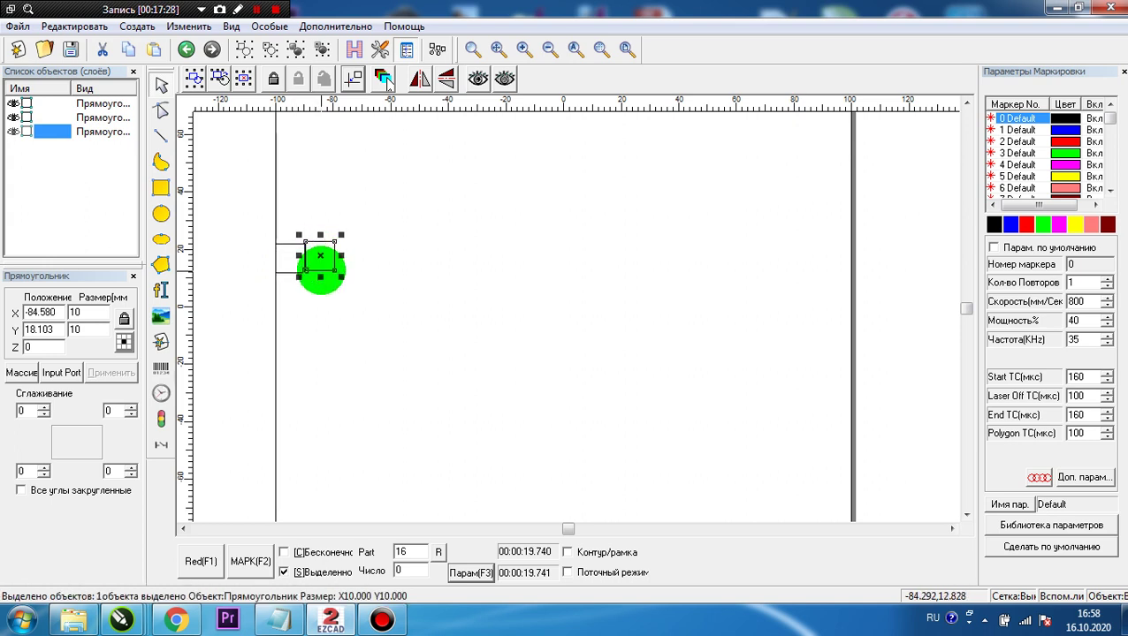
key(Down)
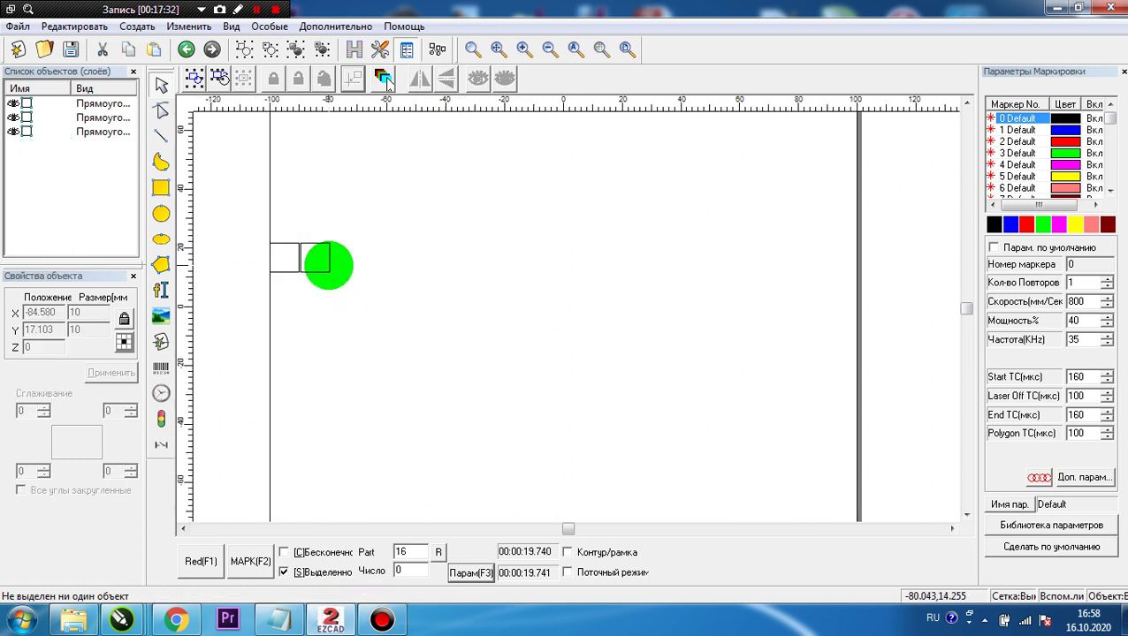
drag(320, 259, 838, 266)
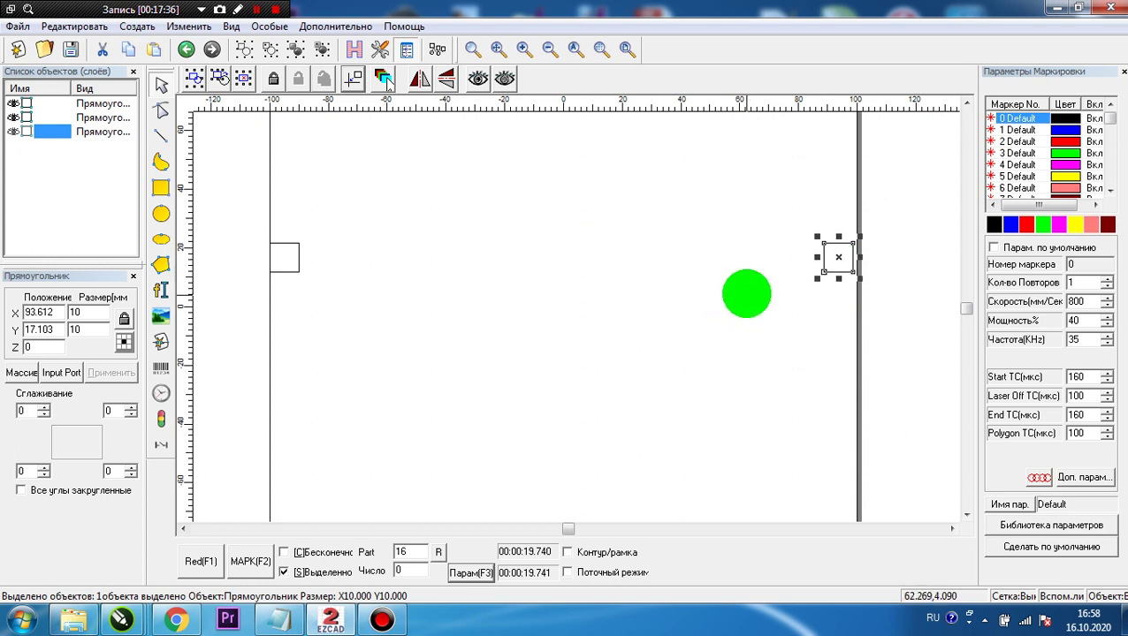
key(ctrl+v)
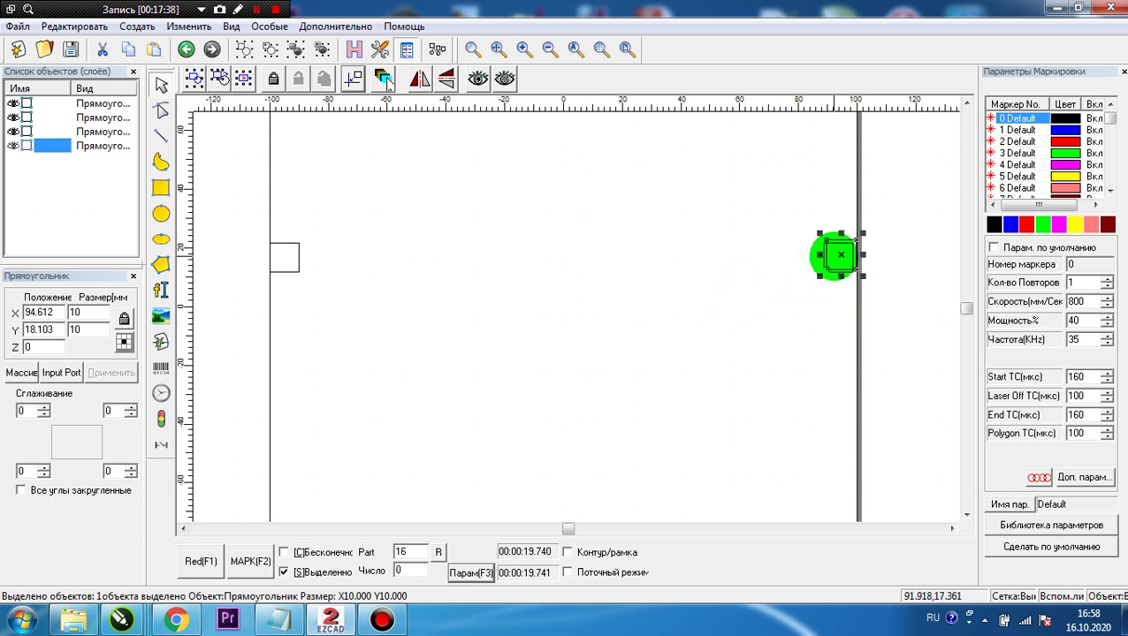
drag(841, 256, 558, 252)
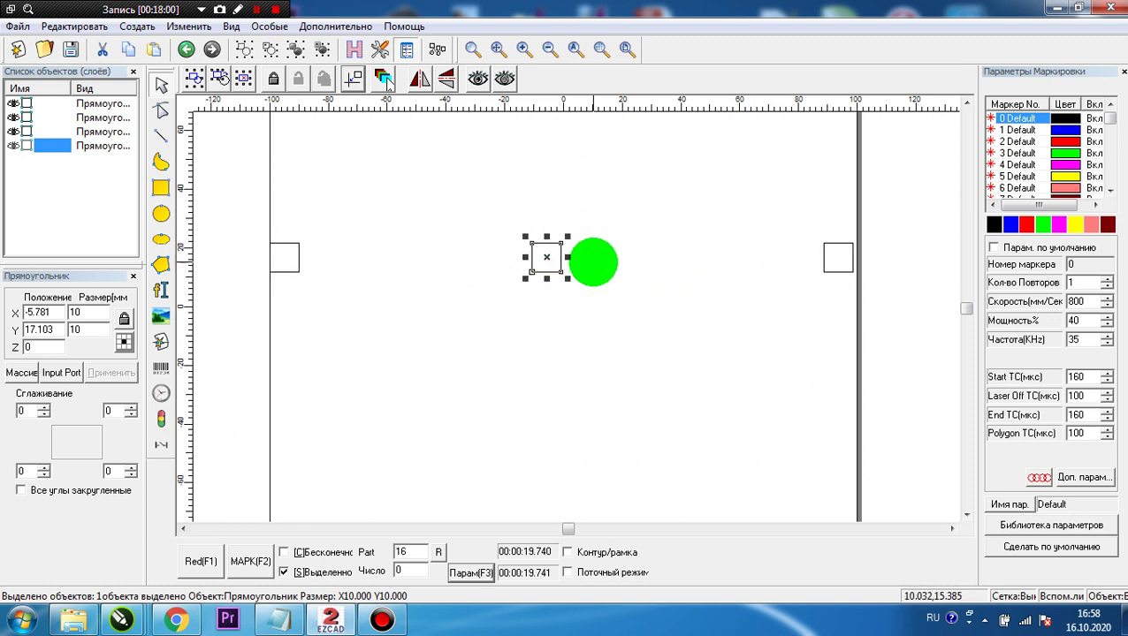
Step: Delete the three 10 mm squares and the 200 mm square from the work field
scroll(593, 261, down, 3)
drag(392, 236, 710, 337)
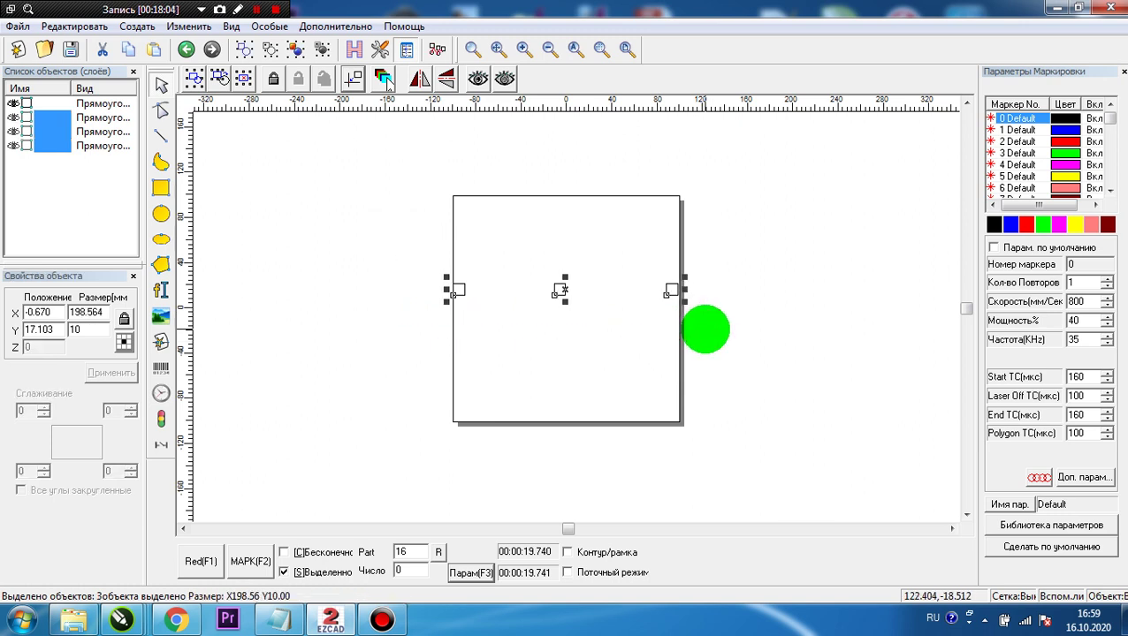
key(Delete)
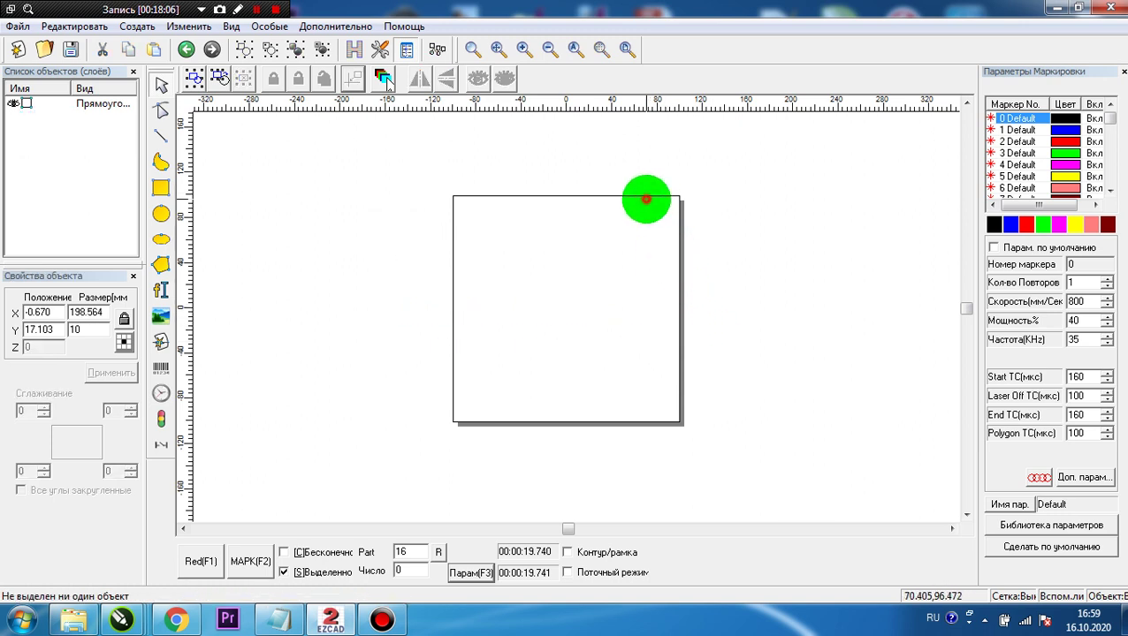
click(644, 196)
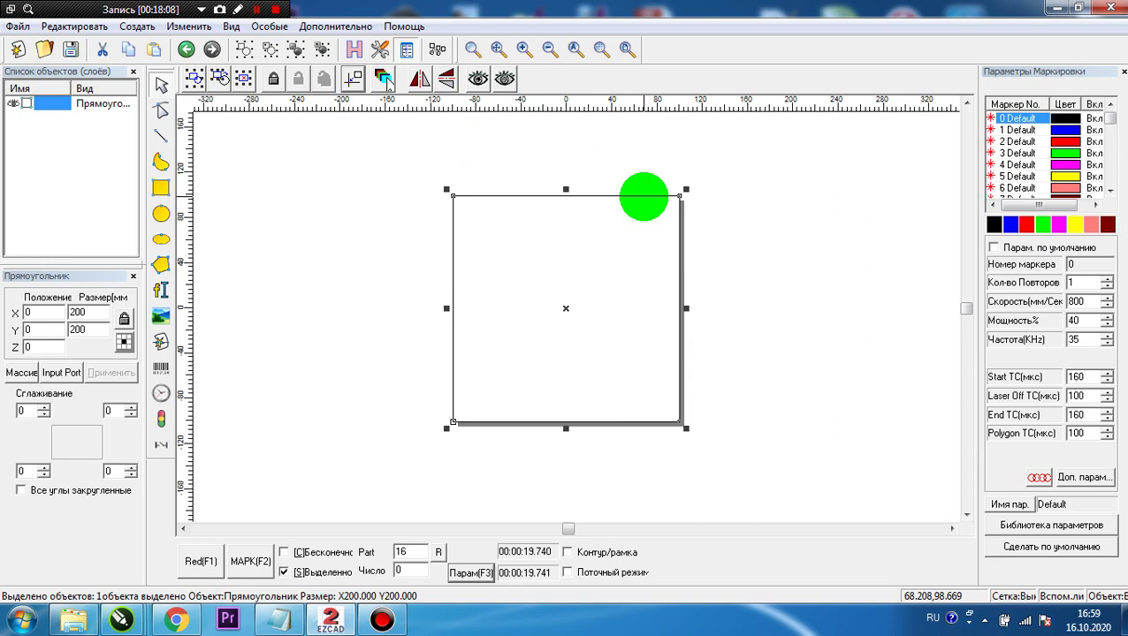
key(Delete)
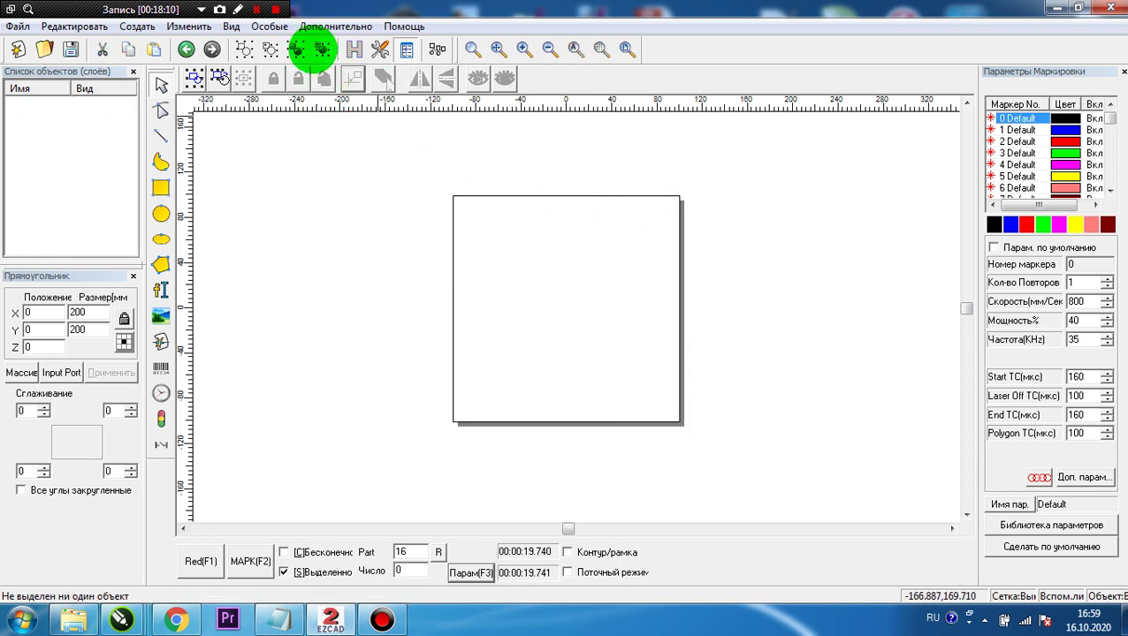
Step: Review the work field size, mirror scale and distortion settings in the marking configuration, then close it
key(F3)
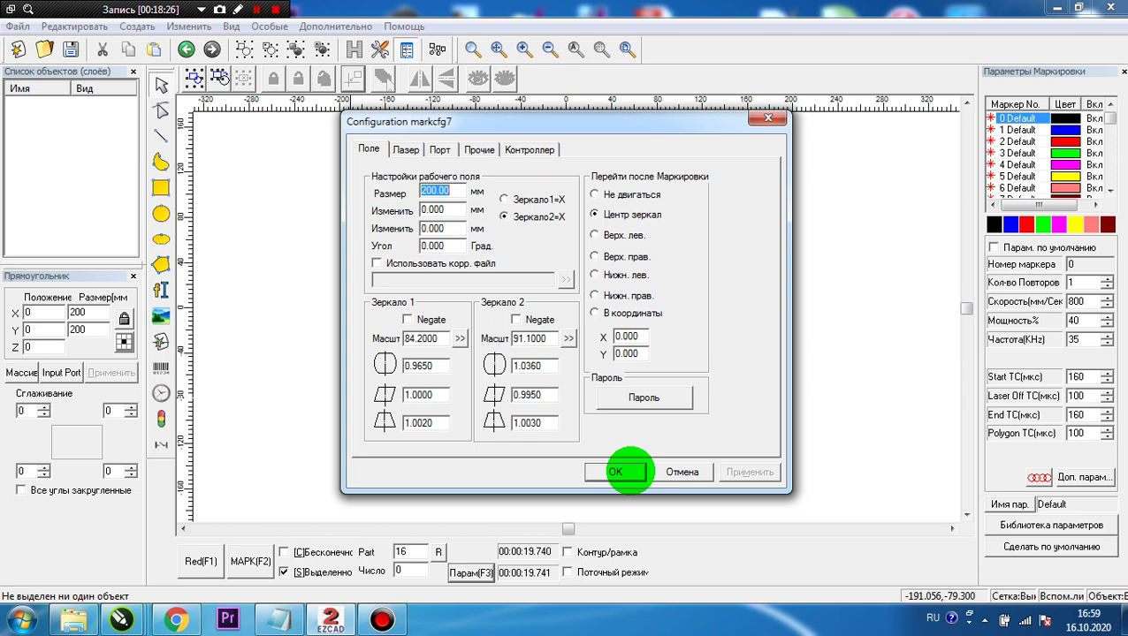
click(616, 471)
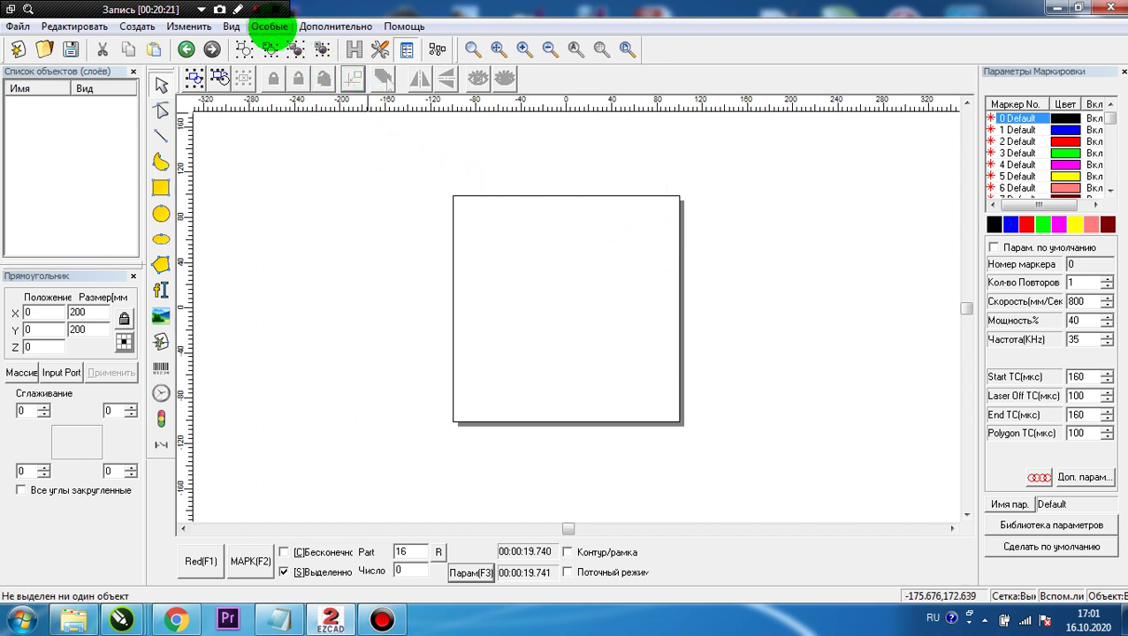
Step: Review the settings for splitting a 3D file (dxf and stl) into layers and close the dialog without importing anything
click(268, 27)
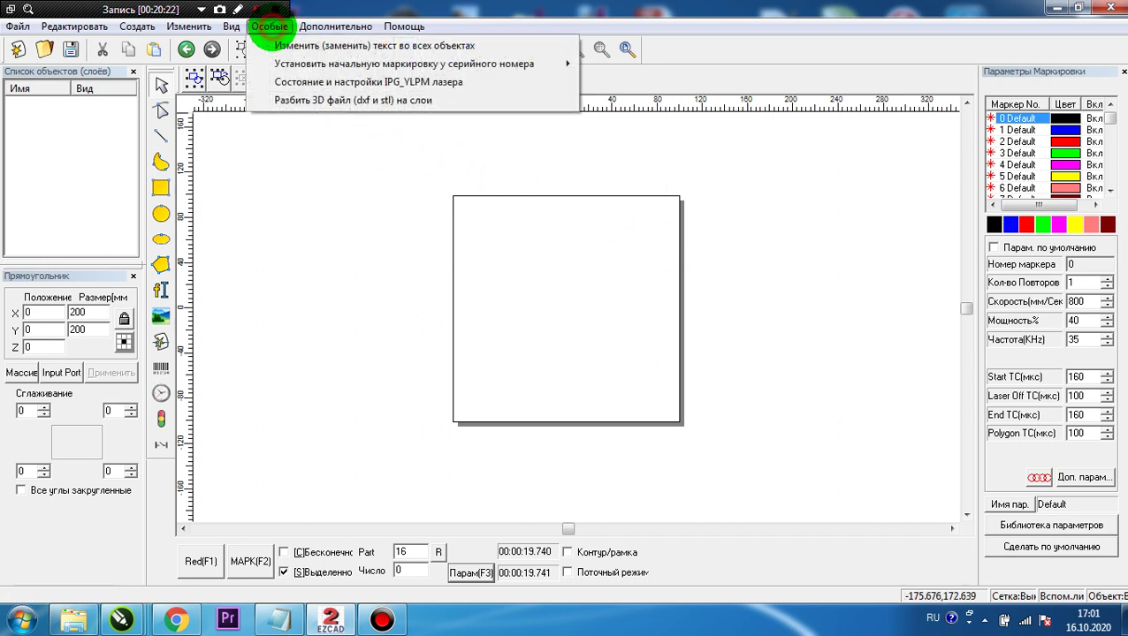
click(305, 104)
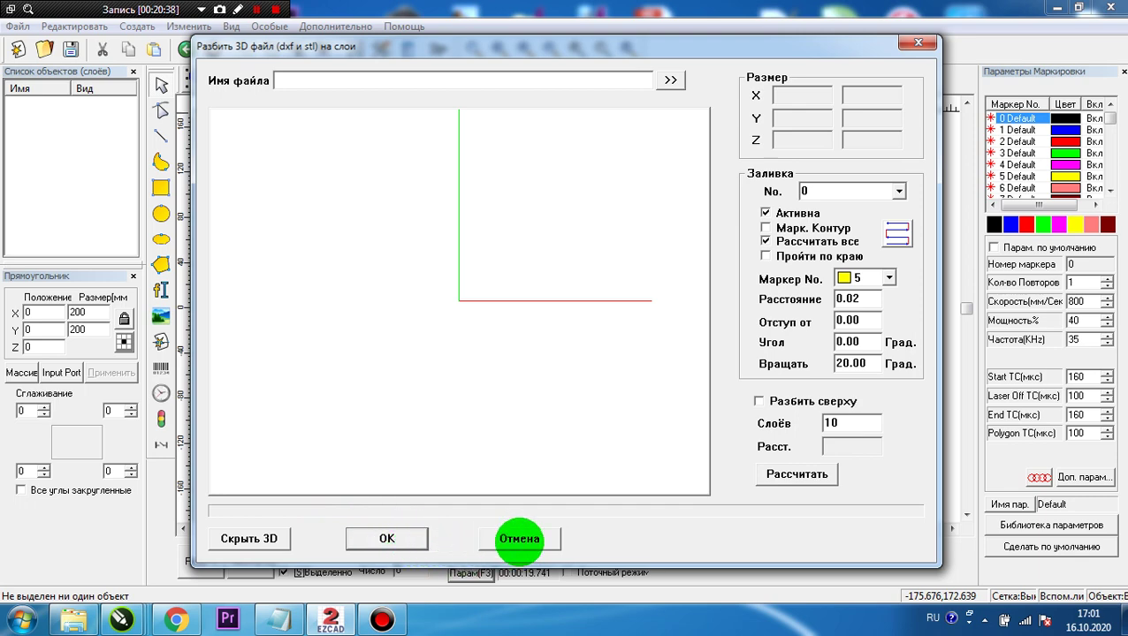
click(519, 538)
scroll(621, 329, up, 3)
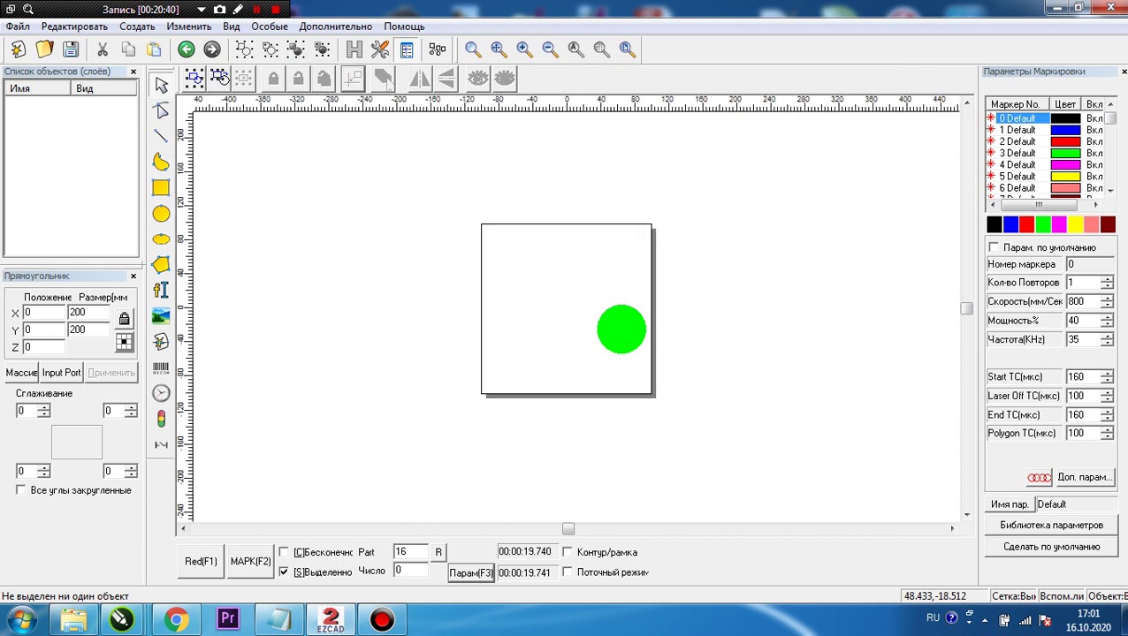